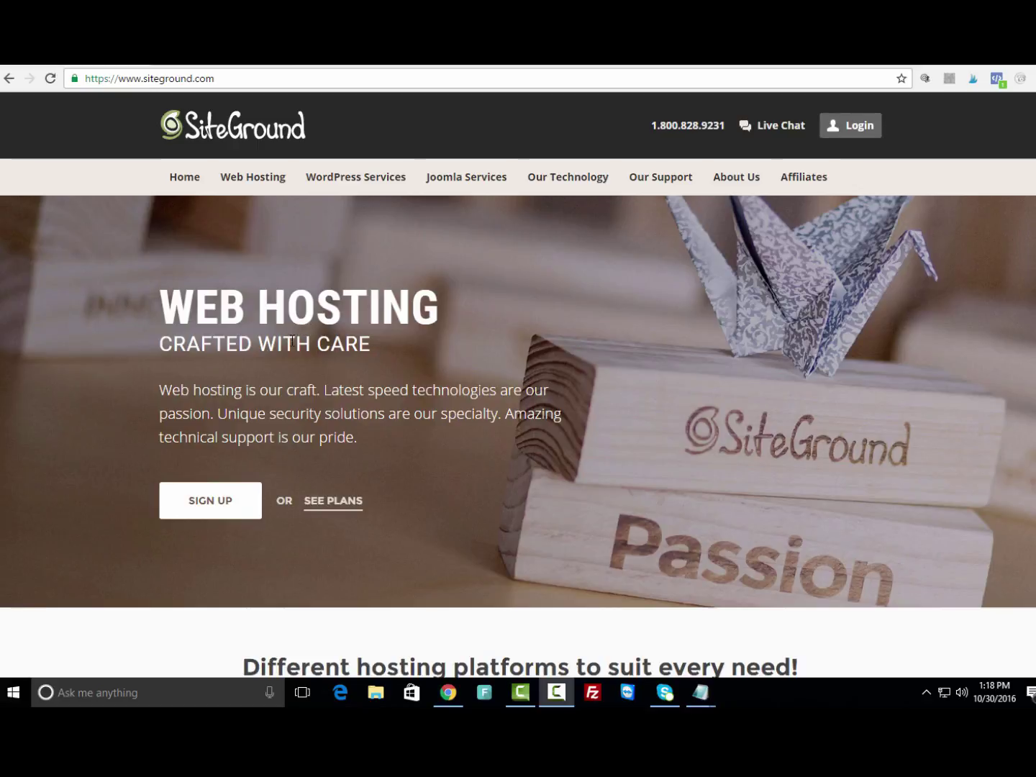
Open SiteGround's web hosting page and compare the StartUp, GrowBig and GoGeek plans.
left_click(337, 509)
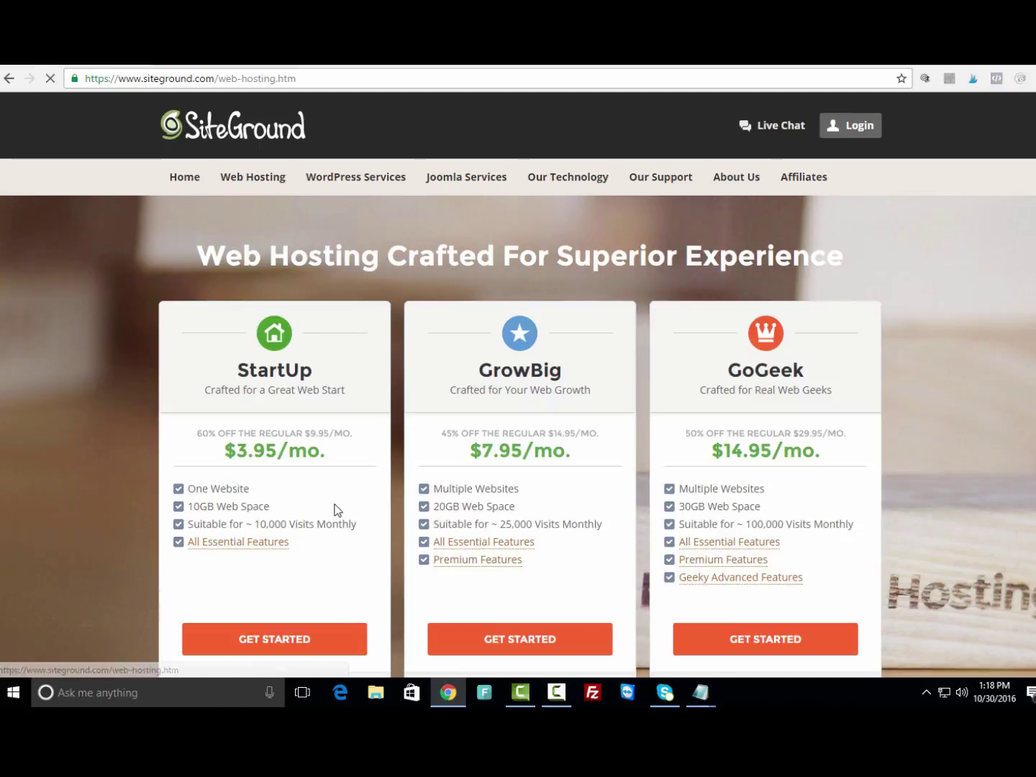
scroll(353, 509, "down", 1)
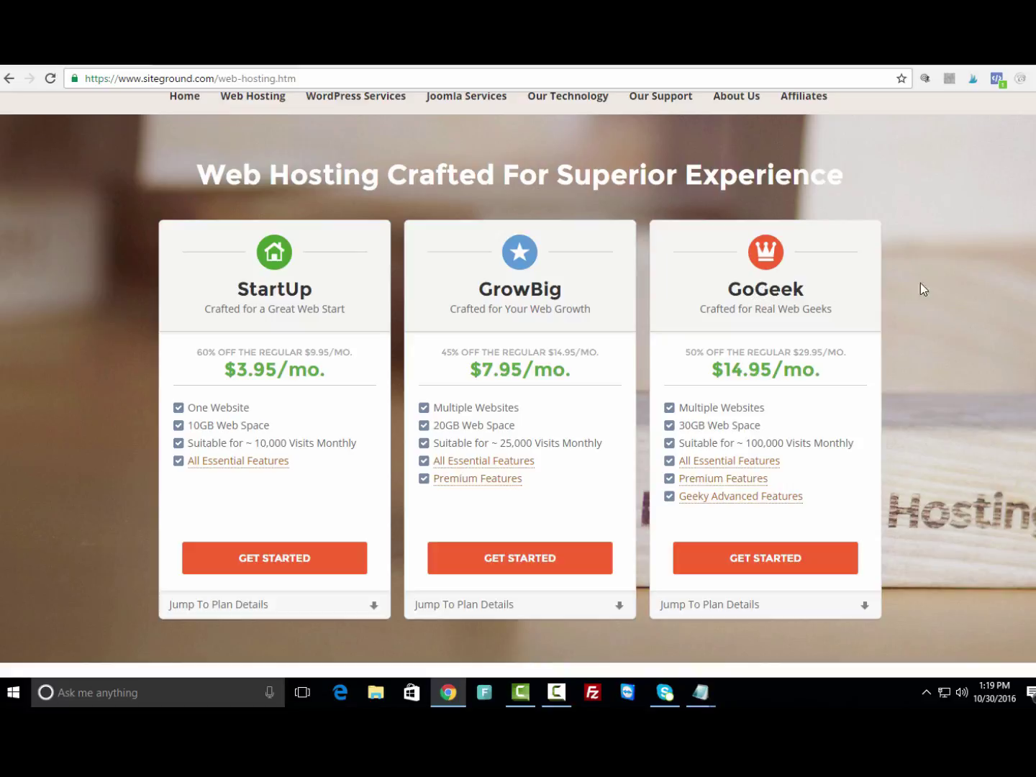
scroll(518, 388, "up", 1)
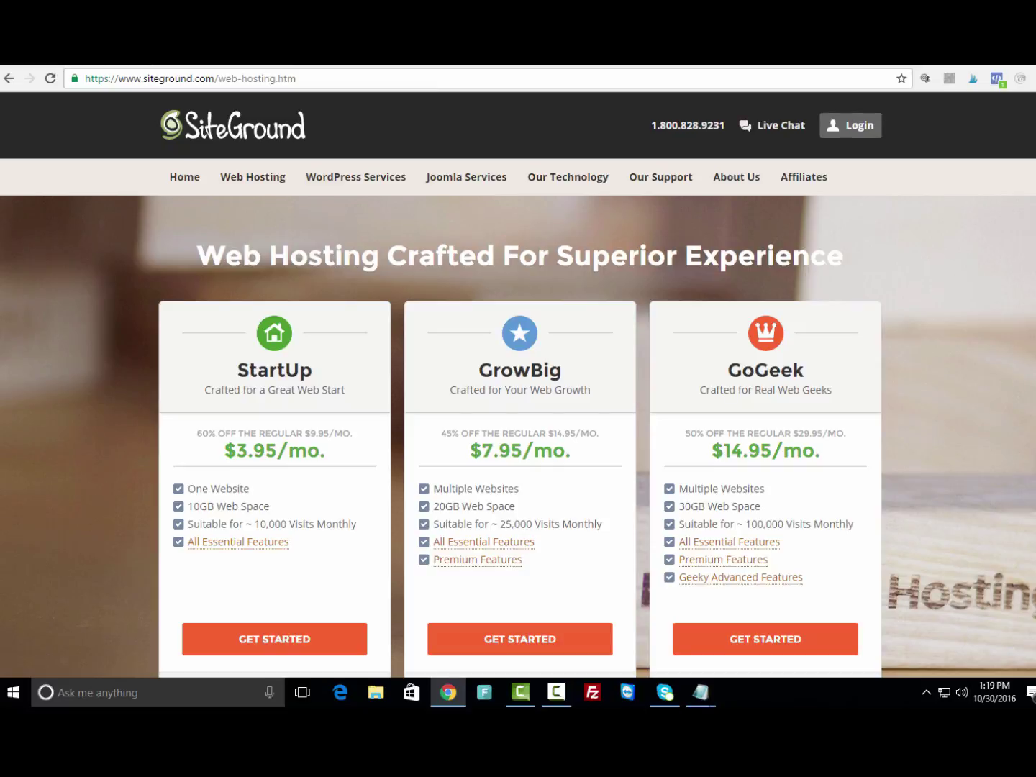
Sign in to the SiteGround customer area with the account username and password.
mouse_move(859, 137)
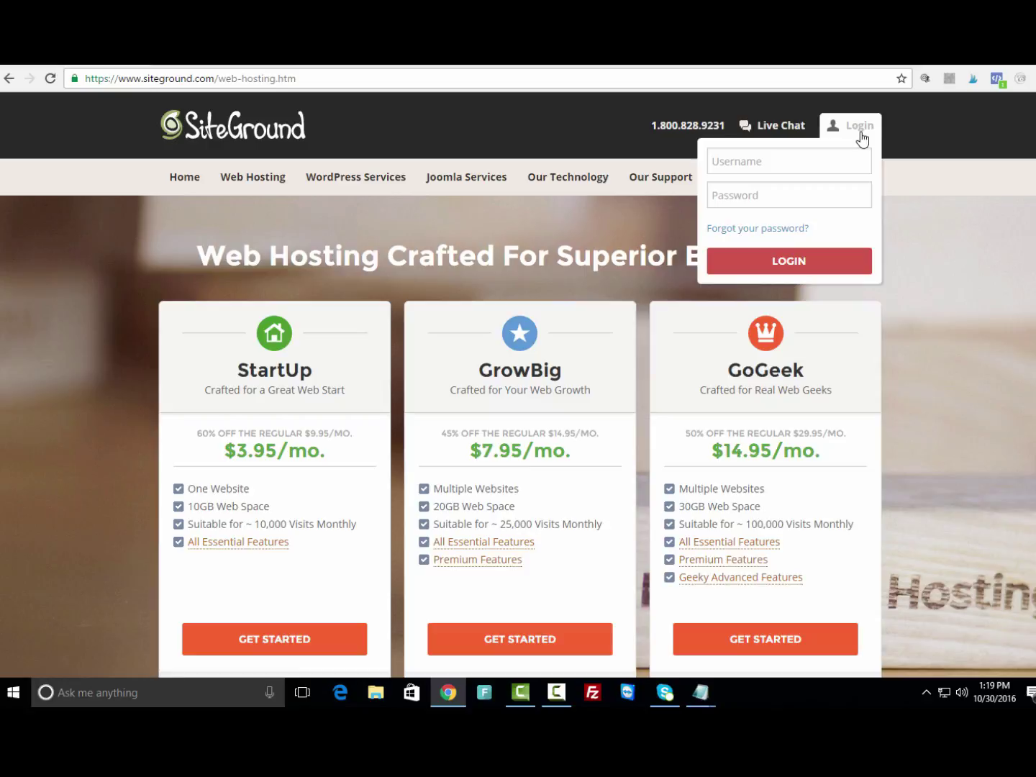
left_click(797, 153)
type("SmallBiz")
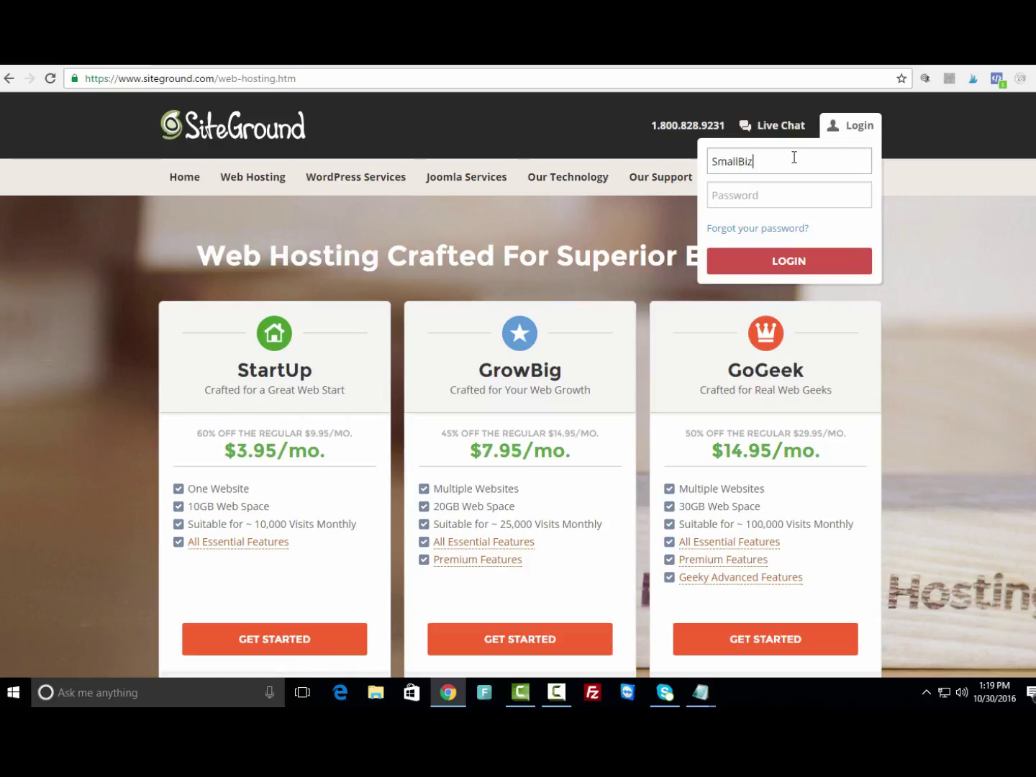
key("BackSpace")
type("7")
key("Tab")
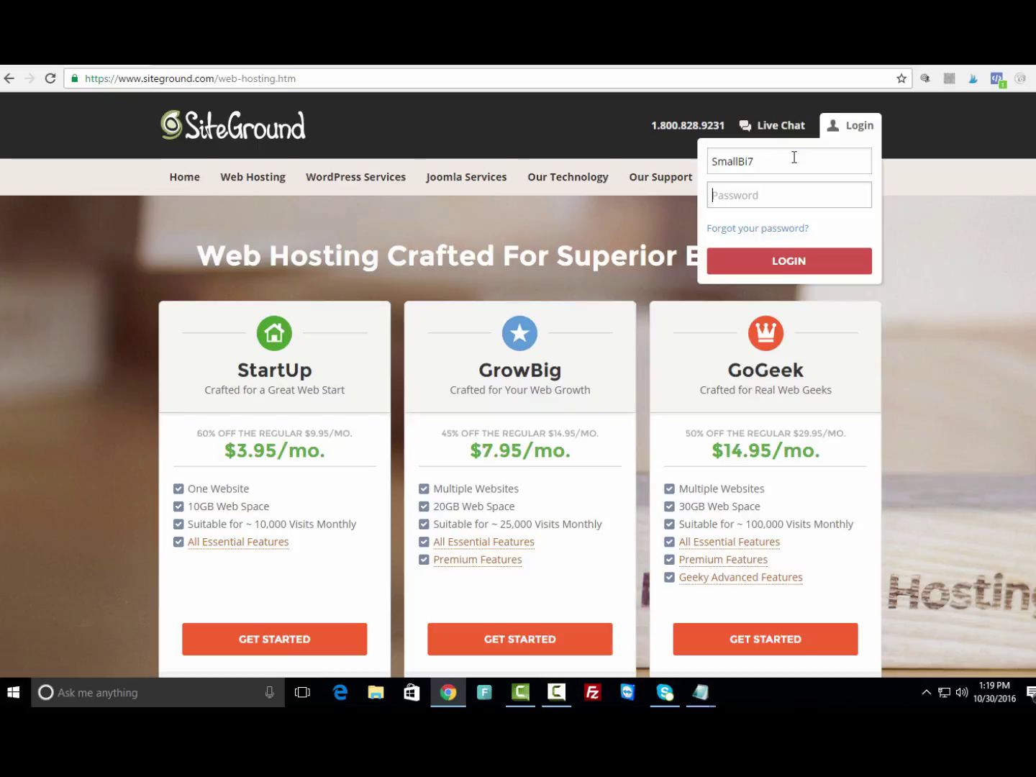
type("••••••••")
key("Return")
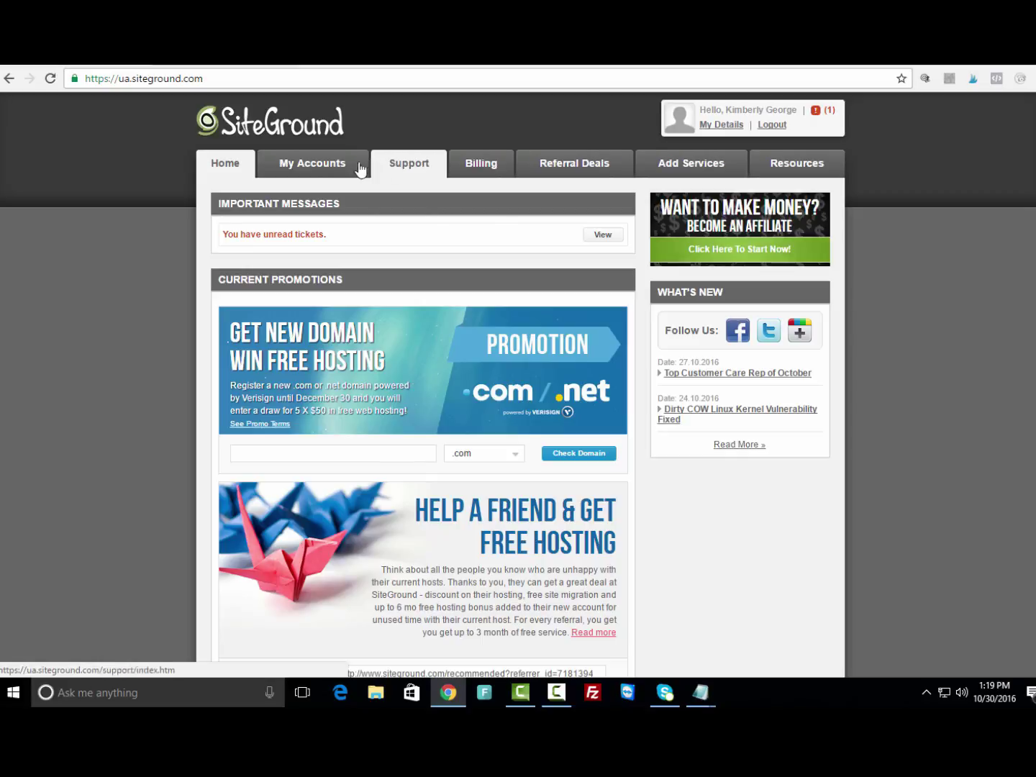
Reach the WordPress autoinstaller through My Accounts and small-bizsense.com's cPanel.
left_click(307, 167)
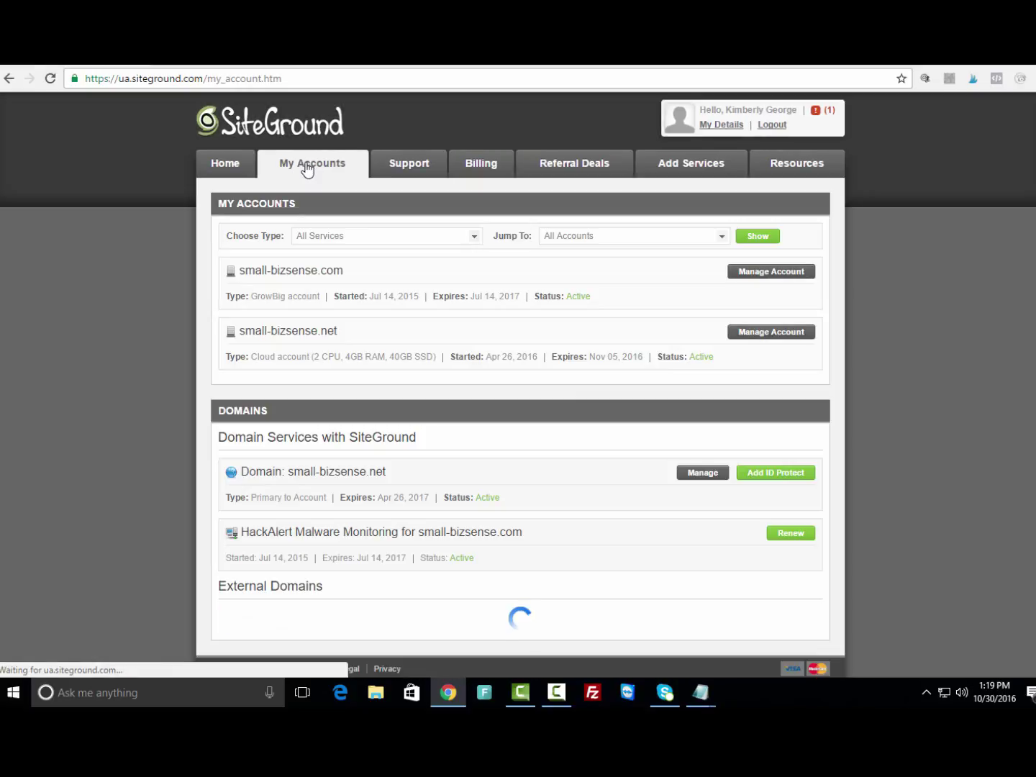
left_click(748, 273)
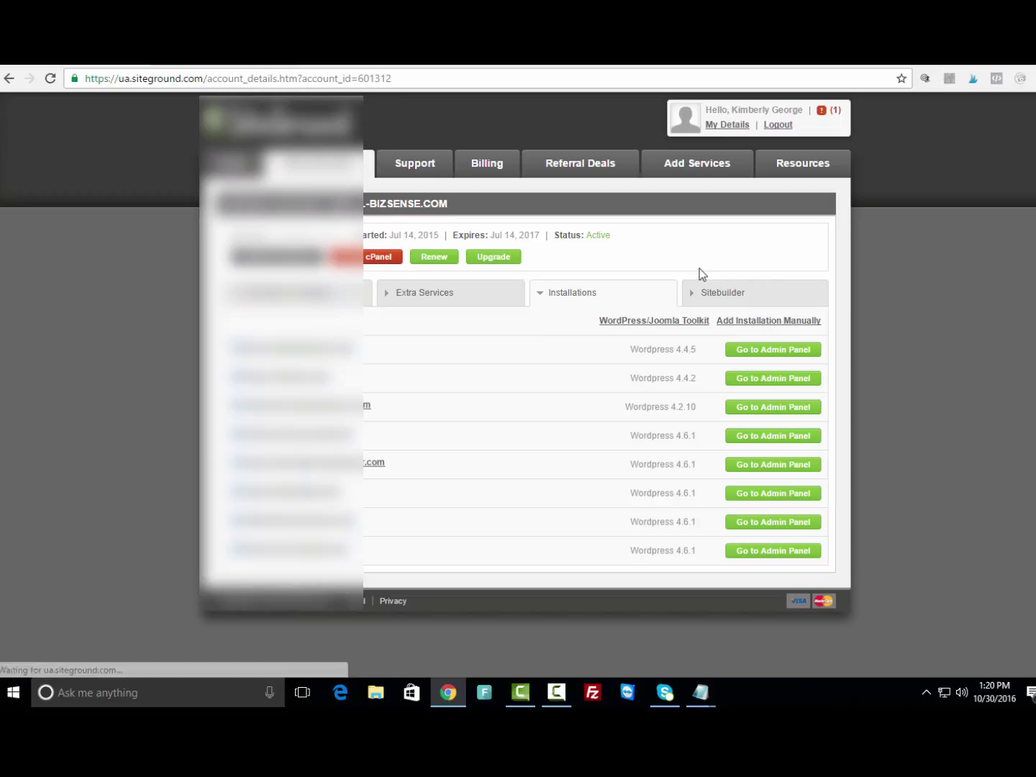
left_click(371, 262)
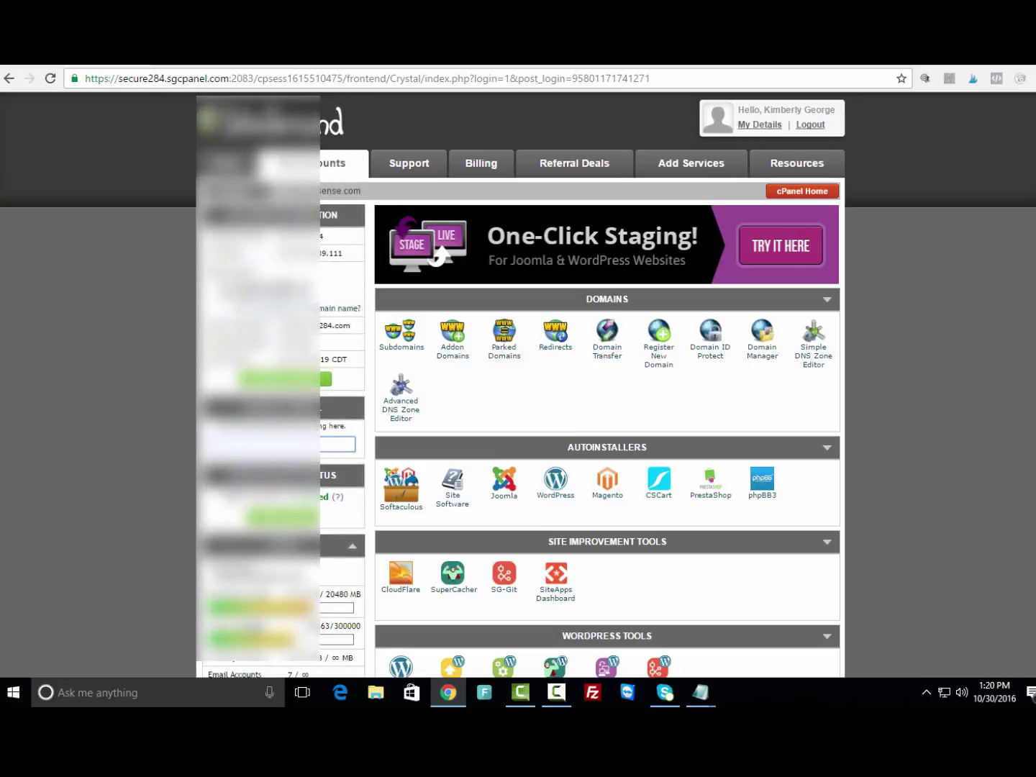
scroll(518, 385, "down", 2)
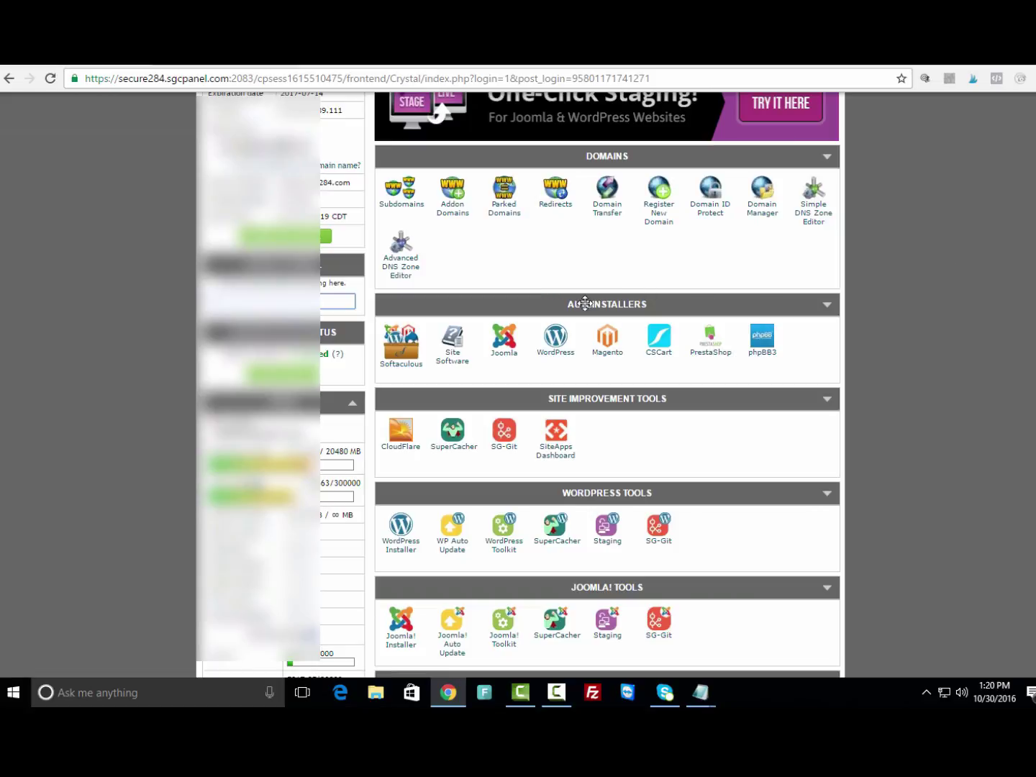
left_click(553, 348)
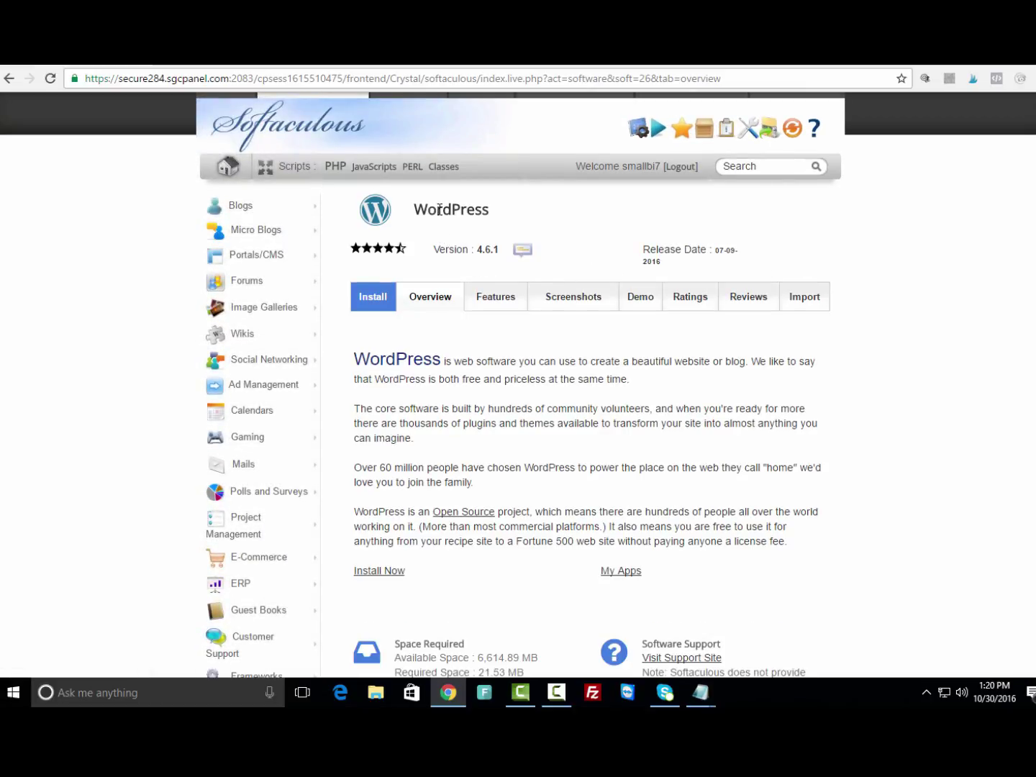
Open the Softaculous install form and choose shopinspired.net as the installation domain.
left_click(371, 301)
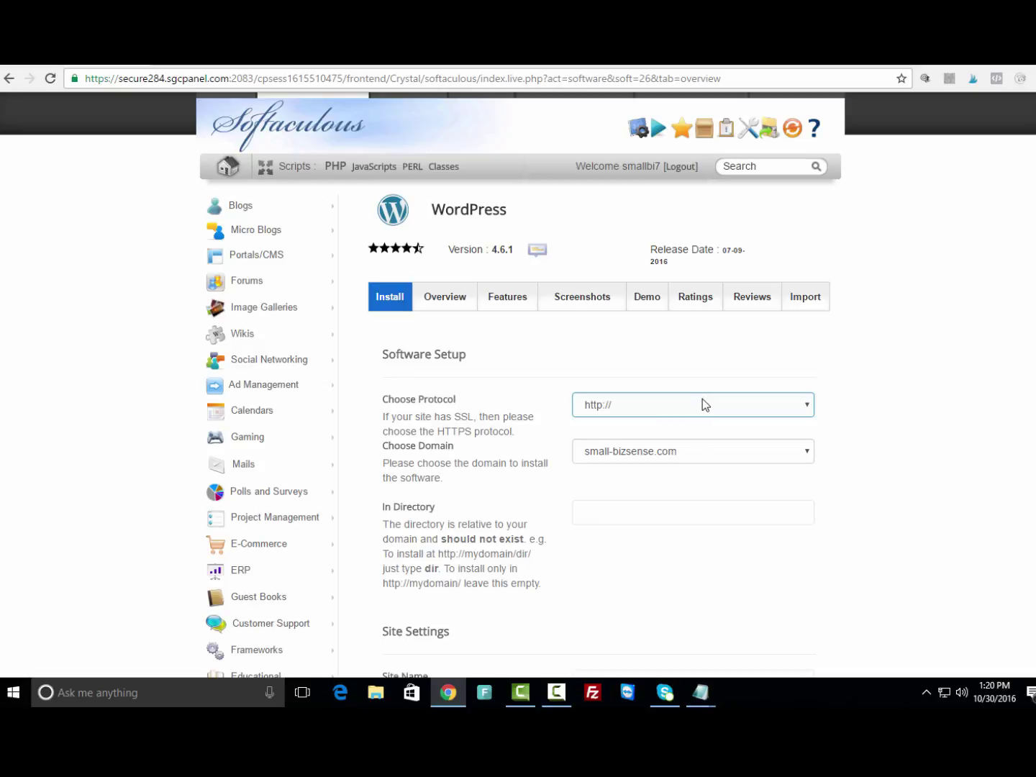
left_click(735, 451)
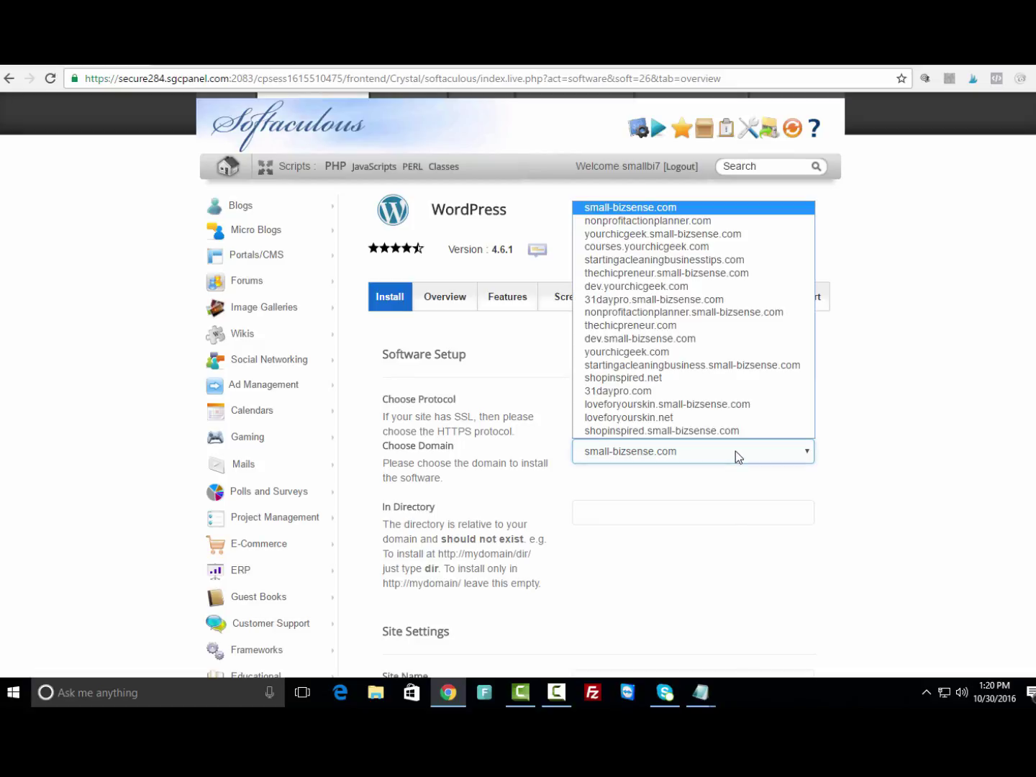
left_click(670, 384)
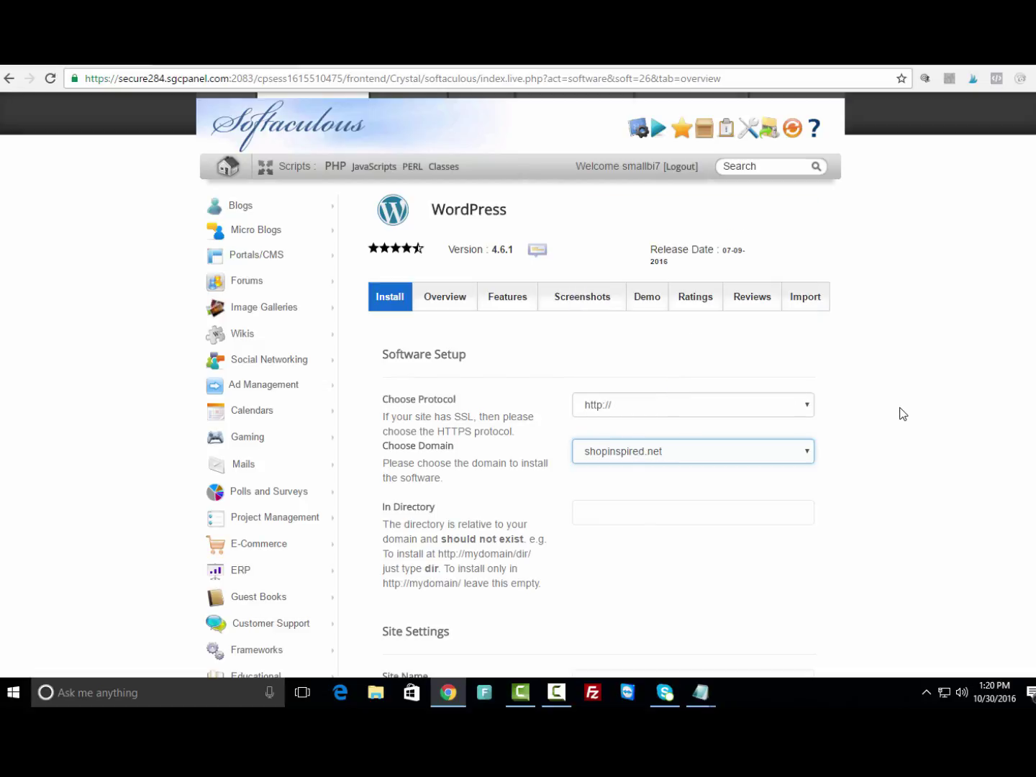
scroll(898, 413, "down", 2)
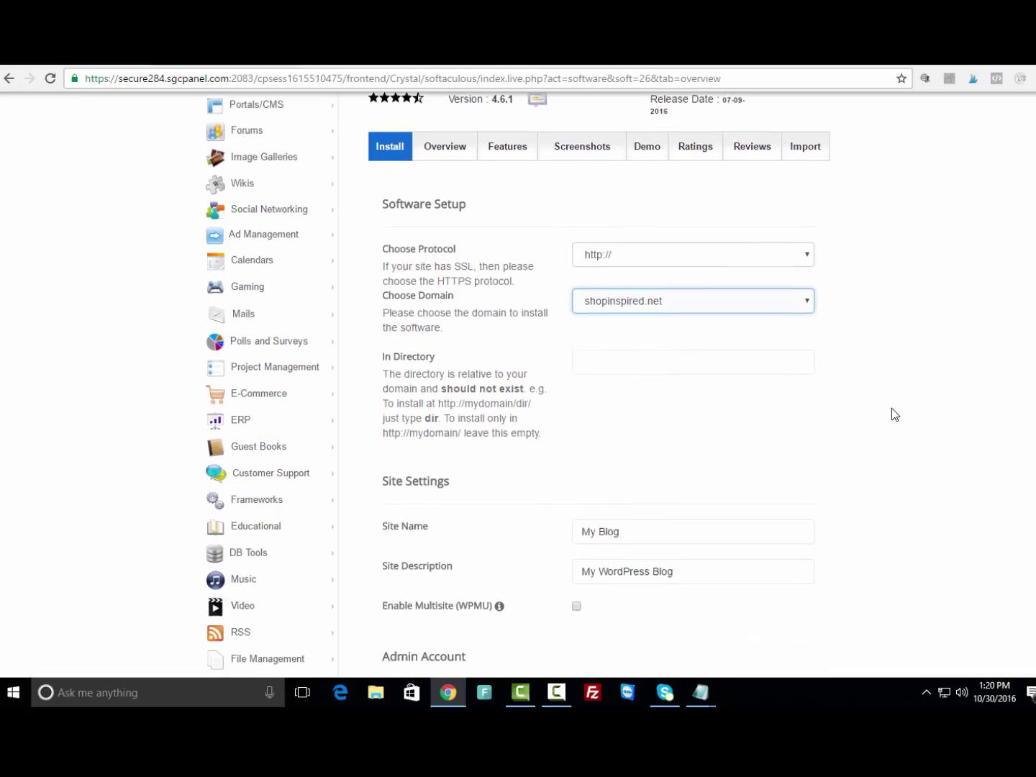
scroll(891, 414, "down", 3)
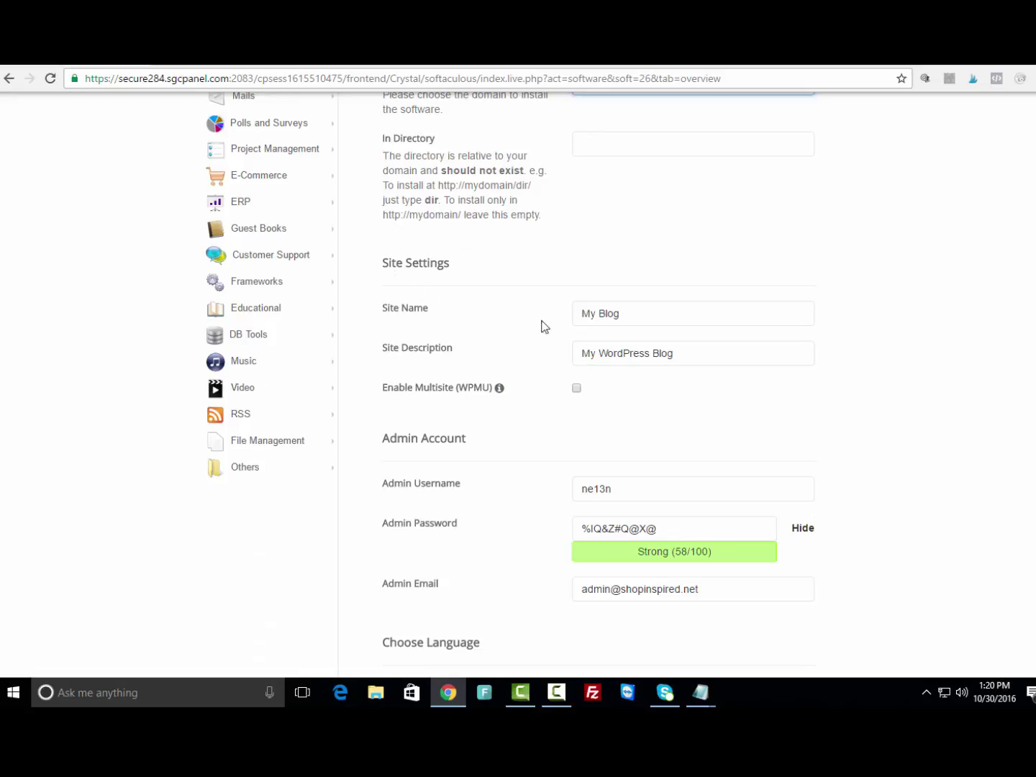
Replace the default admin username with the new site's admin username.
scroll(671, 414, "down", 1)
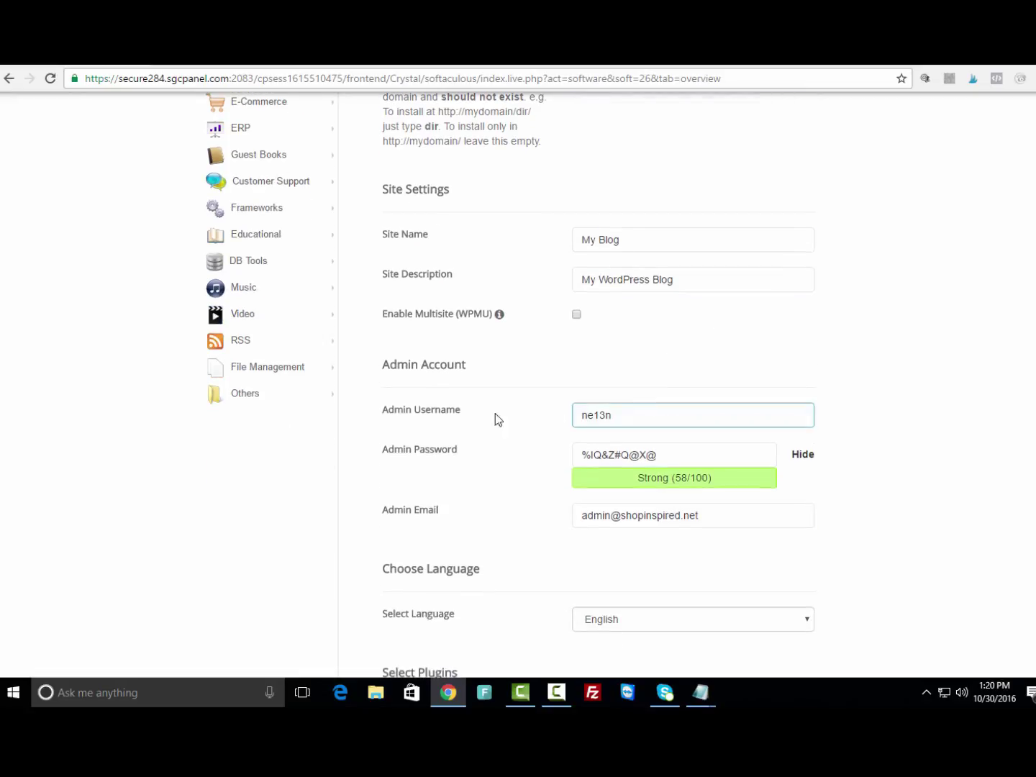
double_click(633, 414)
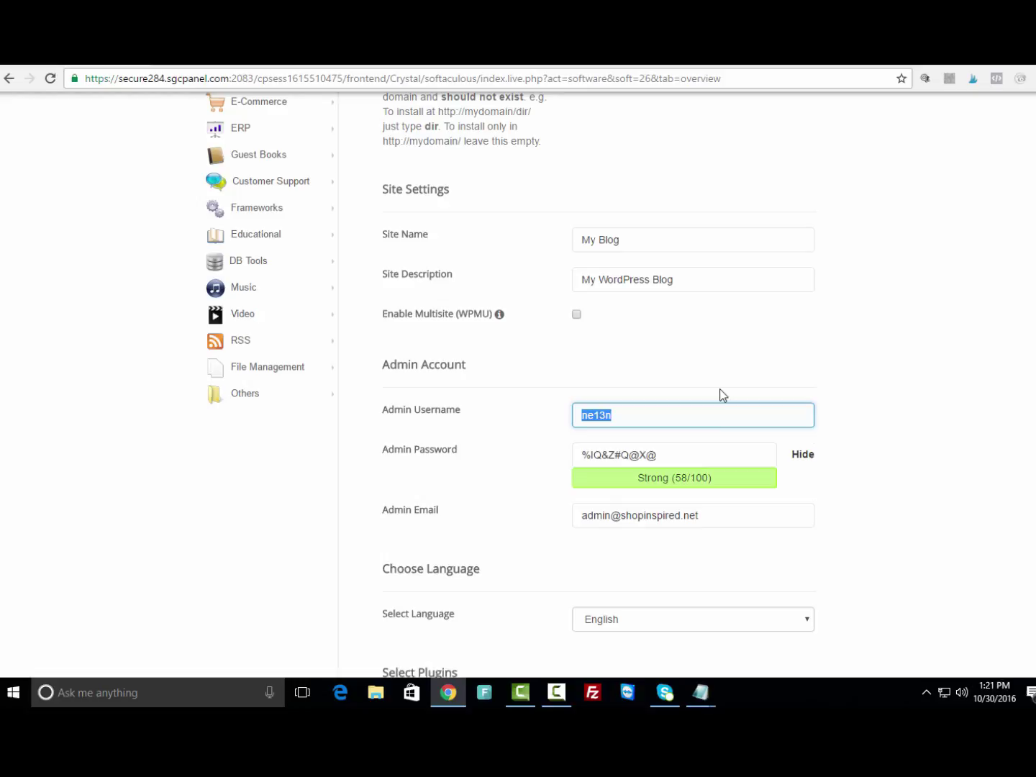
key("BackSpace")
type("sha")
key("BackSpace")
key("BackSpace")
key("BackSpace")
type("sho")
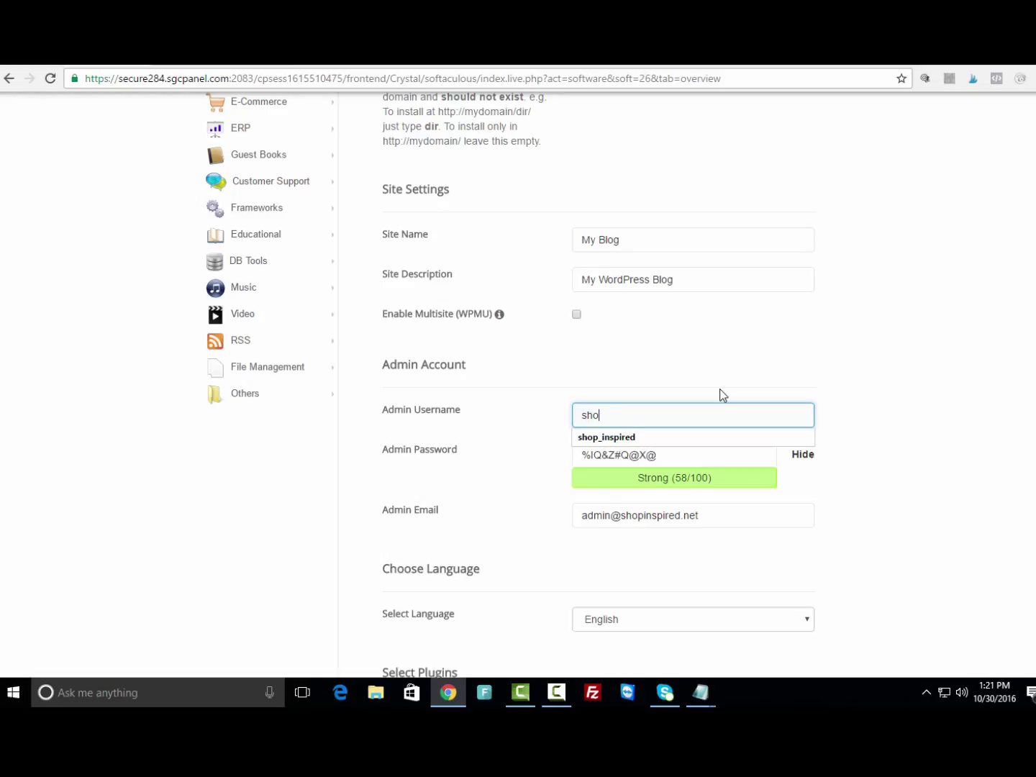
type("p_n")
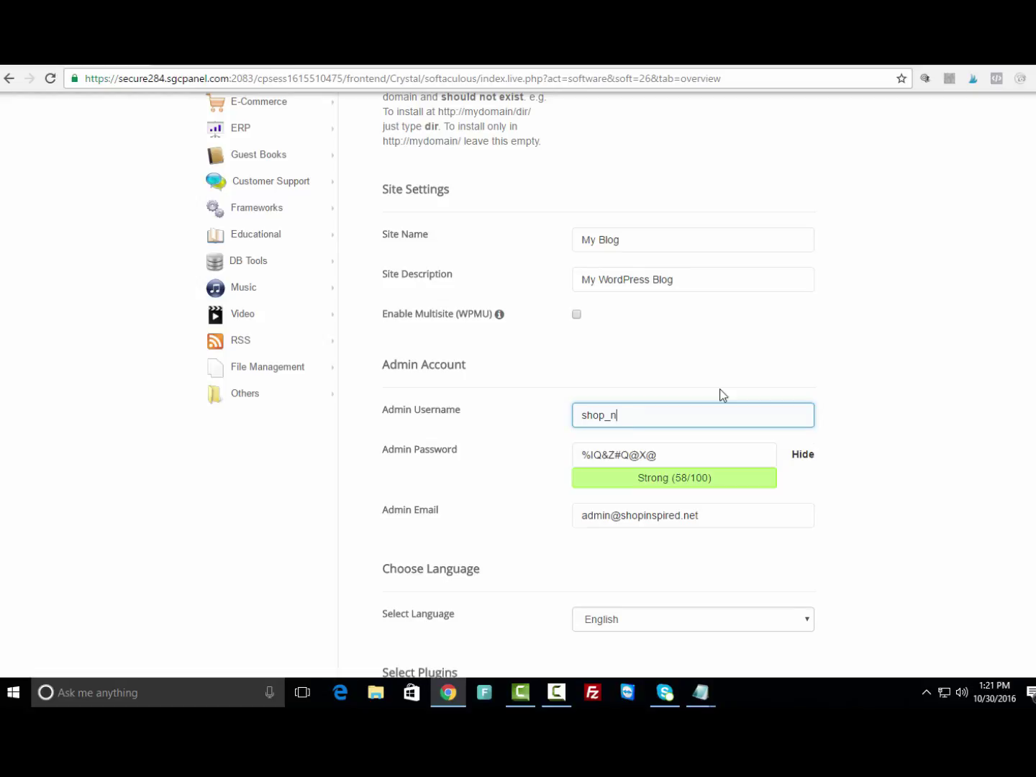
key("BackSpace")
type("inspired")
key("BackSpace")
key("BackSpace")
key("BackSpace")
key("BackSpace")
key("BackSpace")
key("BackSpace")
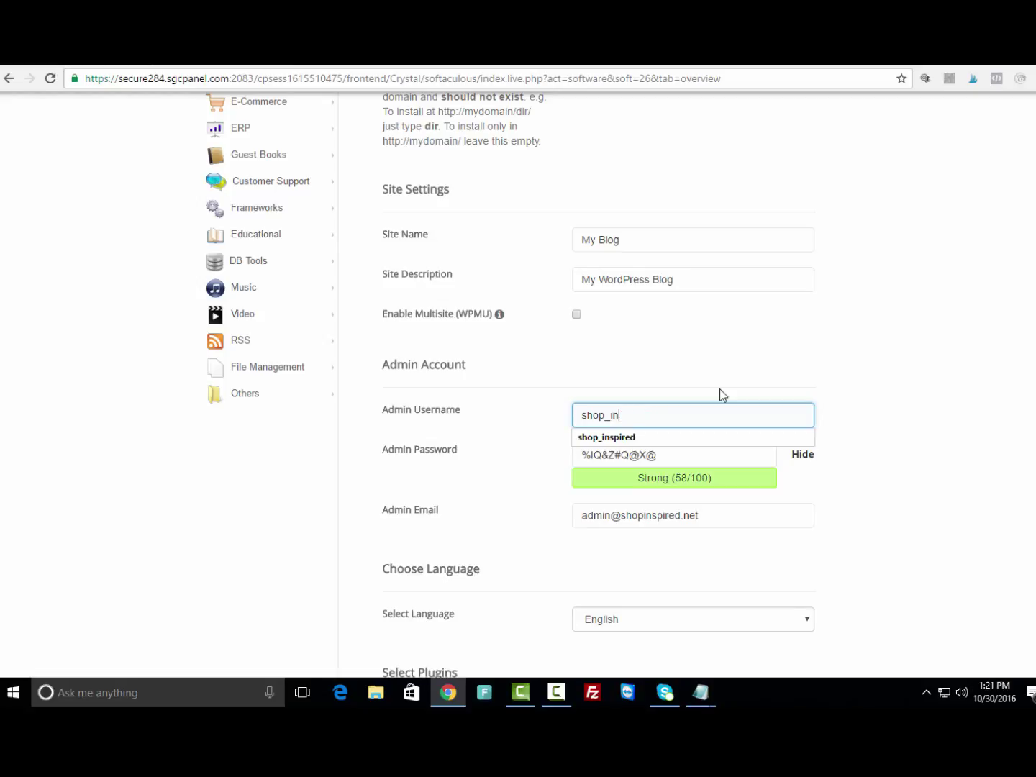
type("pire")
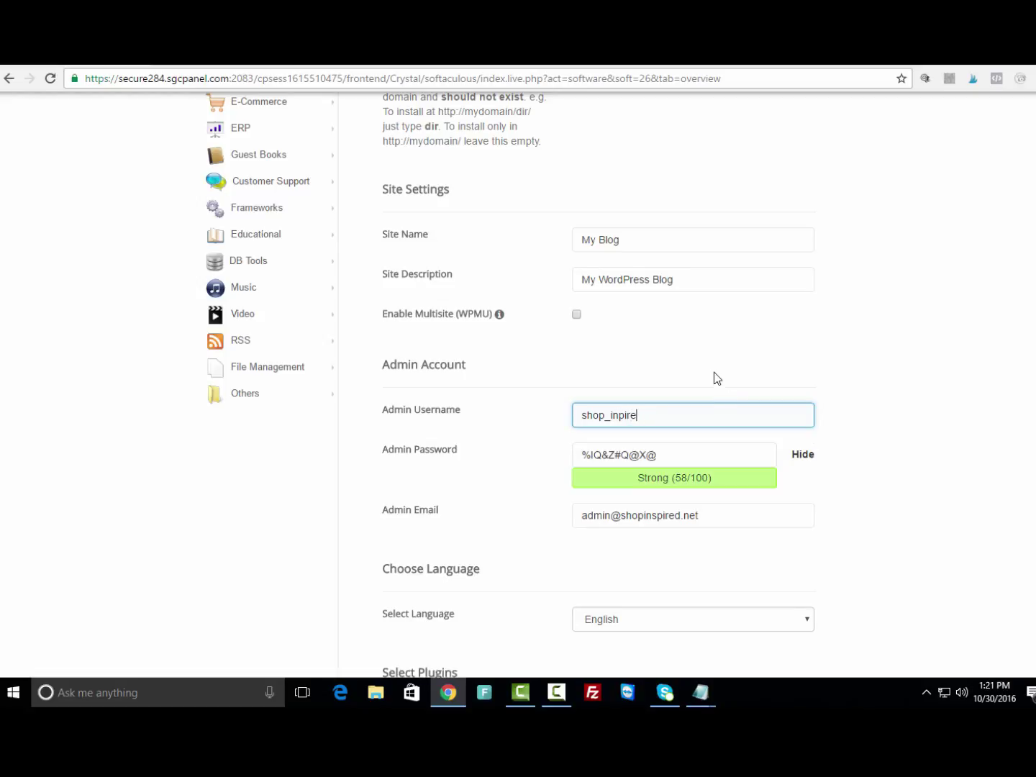
key("BackSpace")
key("BackSpace")
key("BackSpace")
key("BackSpace")
type("spired")
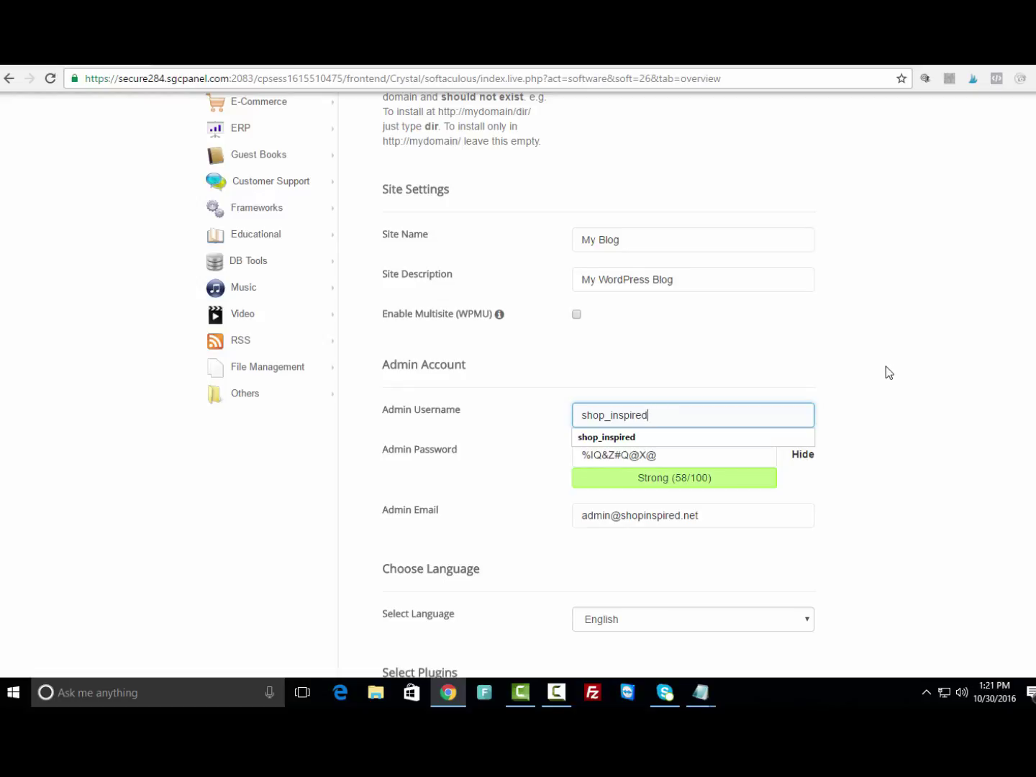
left_click(883, 432)
Select the generated admin password and copy it to the clipboard.
scroll(723, 428, "down", 1)
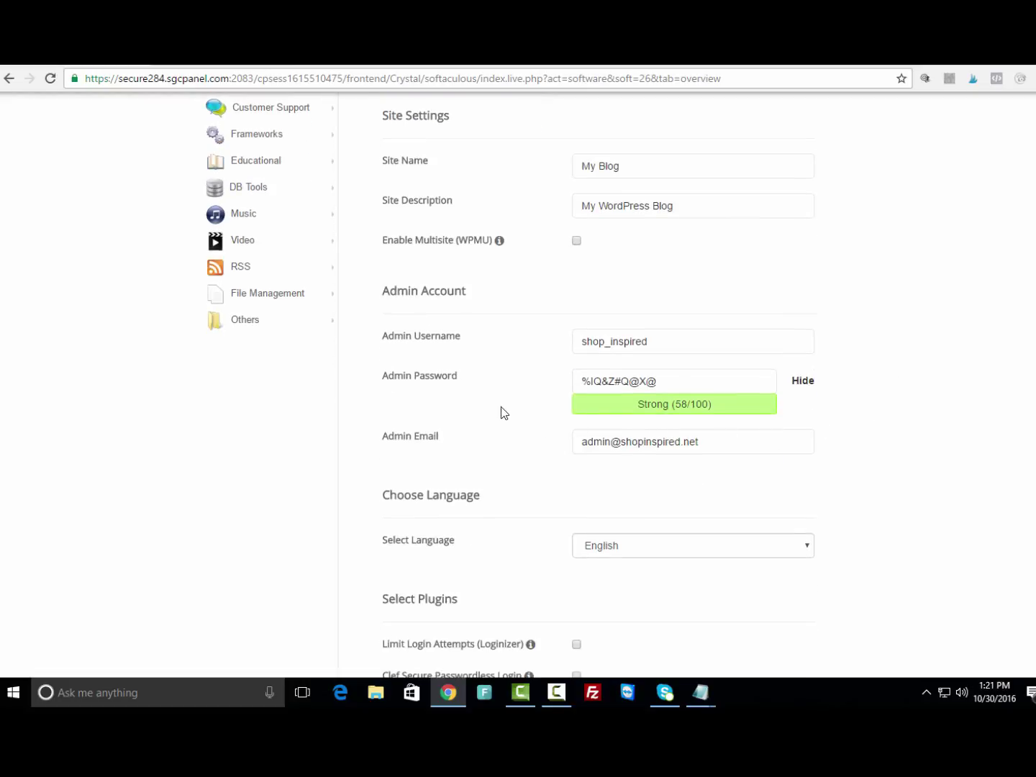
key("Tab")
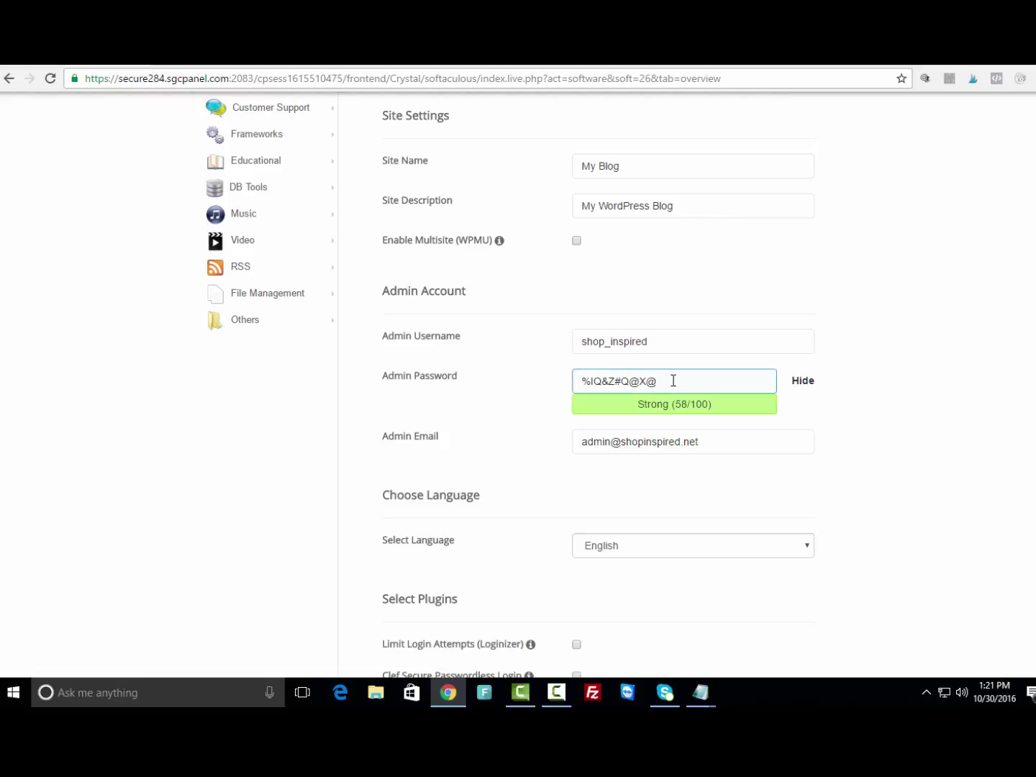
left_click_drag(655, 380, 561, 387)
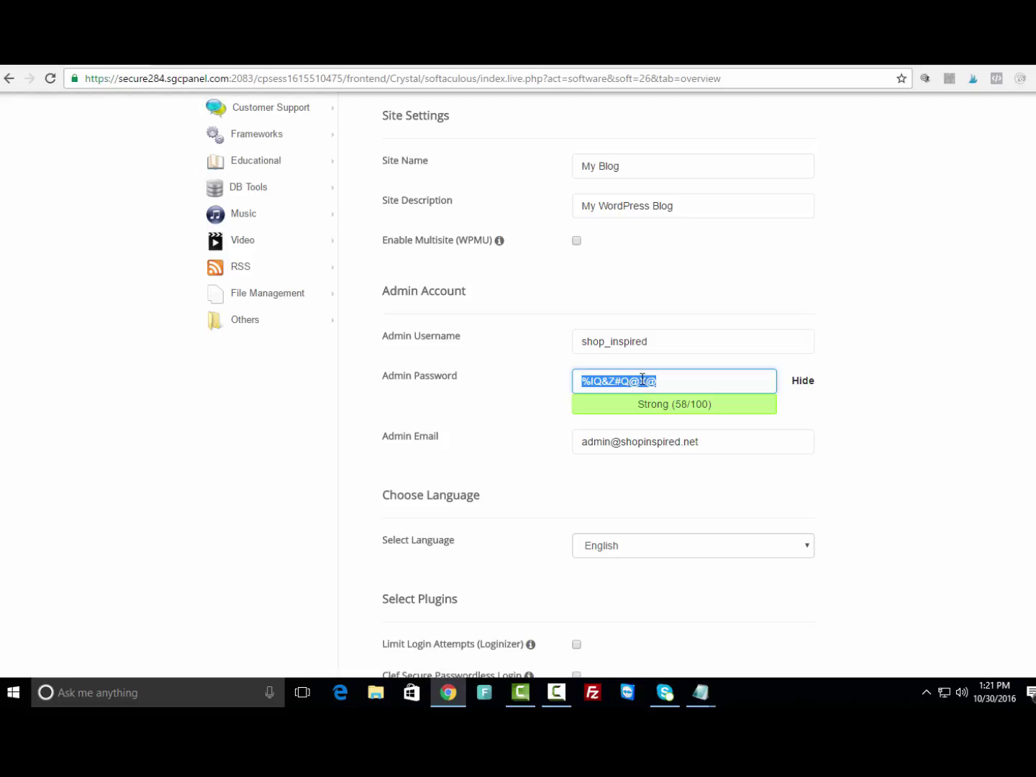
right_click(644, 381)
left_click(683, 408)
Replace the old saved login in Notepad with a 'Wordpress Password:' line and the pasted password.
left_click(709, 693)
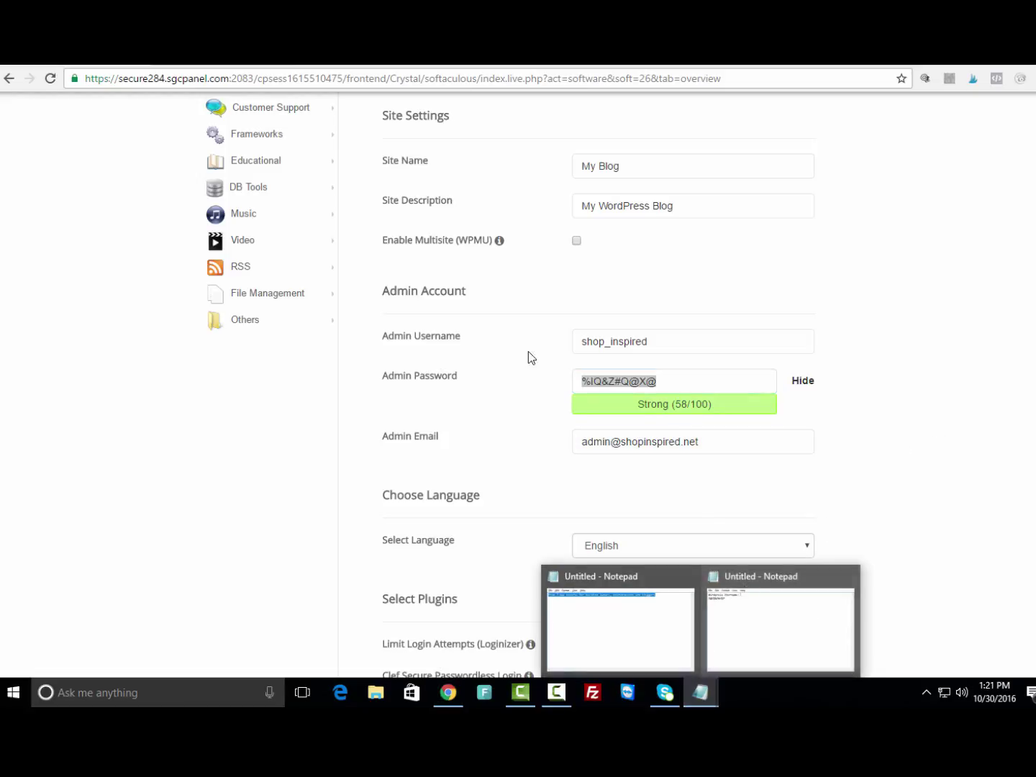
left_click(764, 638)
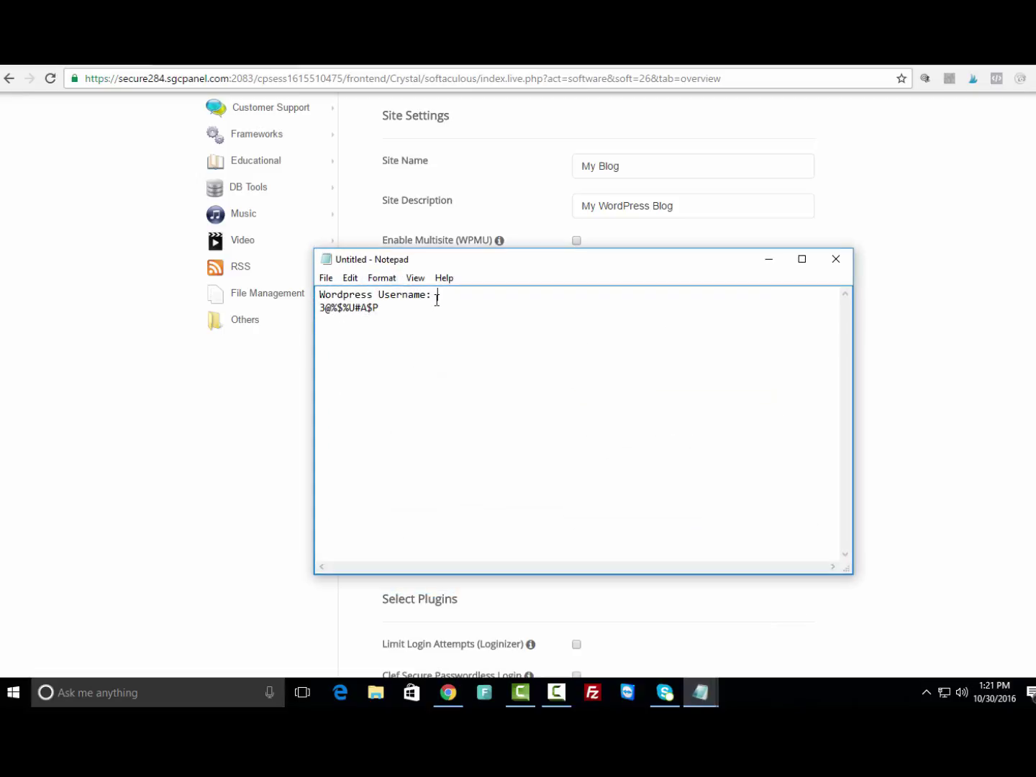
left_click_drag(399, 303, 252, 305)
key("BackSpace")
key("BackSpace")
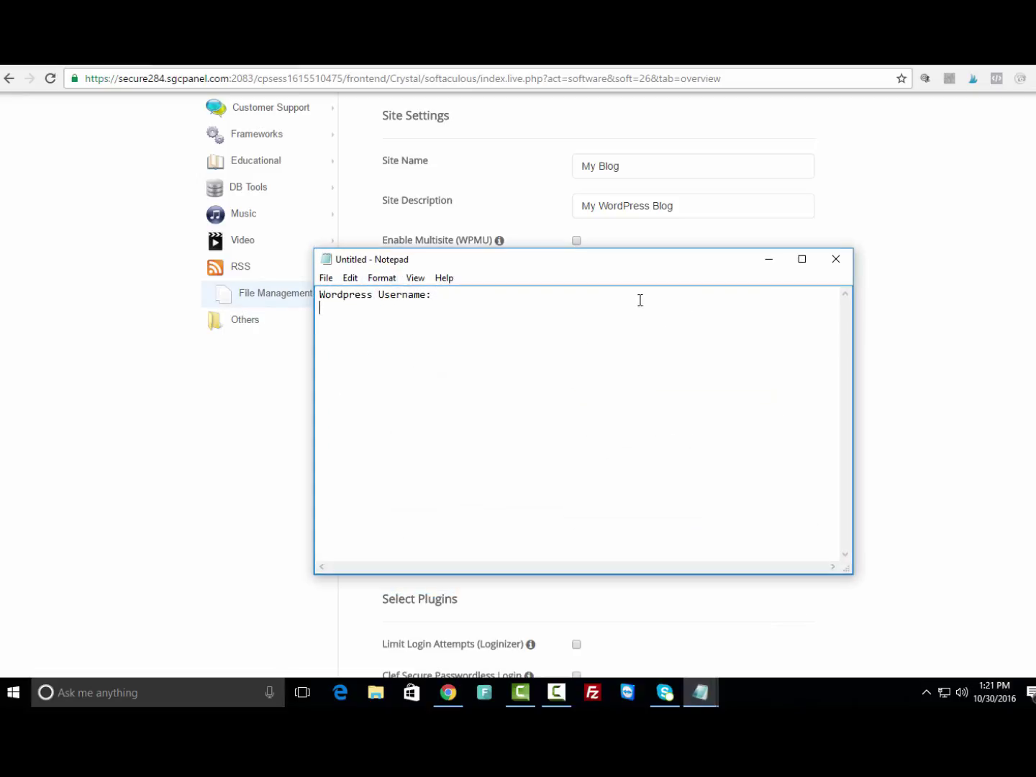
key("BackSpace")
key("BackSpace")
key("BackSpace")
key("BackSpace")
key("BackSpace")
key("BackSpace")
key("BackSpace")
key("BackSpace")
key("BackSpace")
type("Password:")
key("Return")
key("ctrl+v")
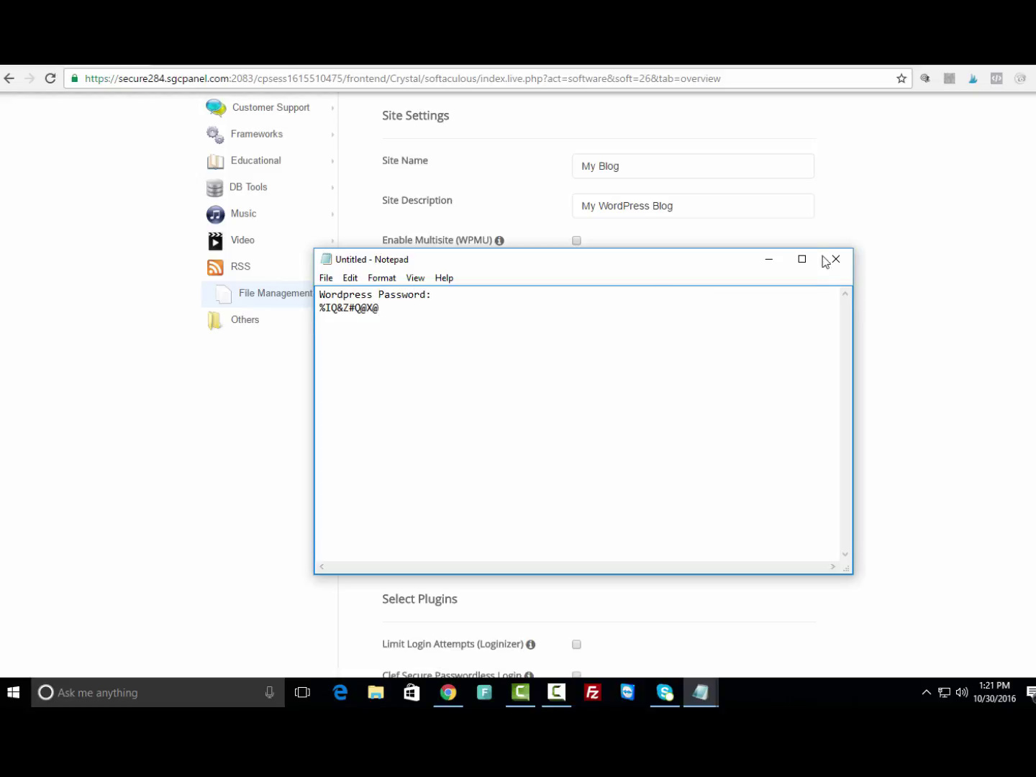
left_click(769, 259)
Replace the admin email with the site owner's personal address from the autocomplete suggestion.
left_click(888, 371)
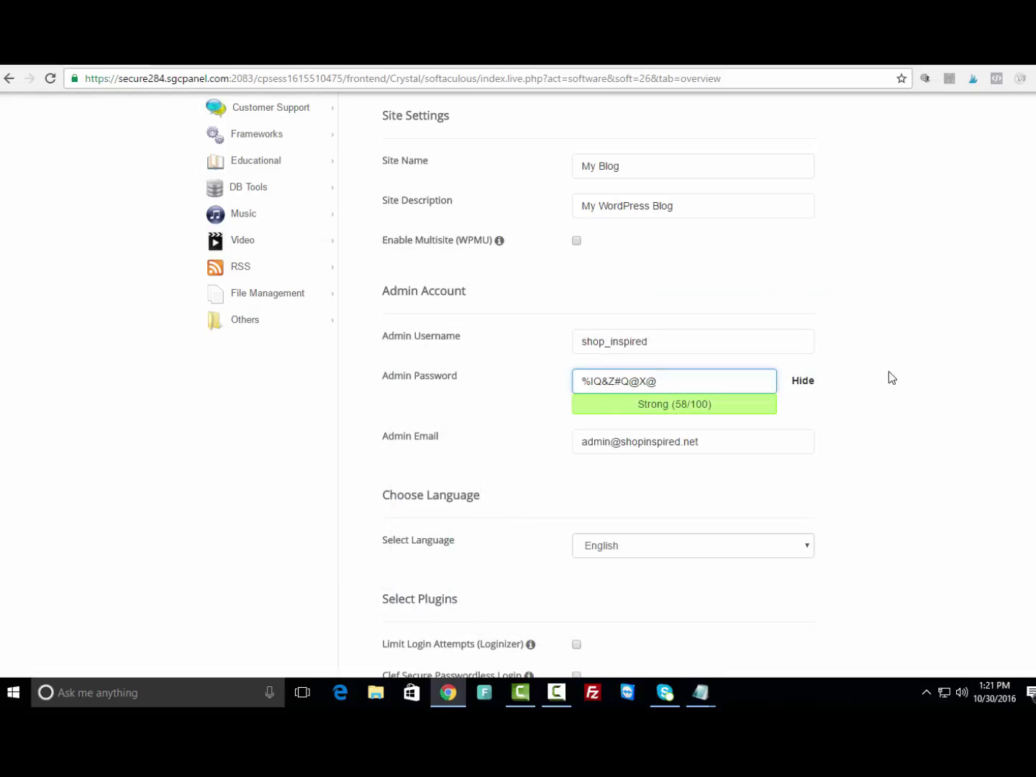
scroll(886, 368, "down", 2)
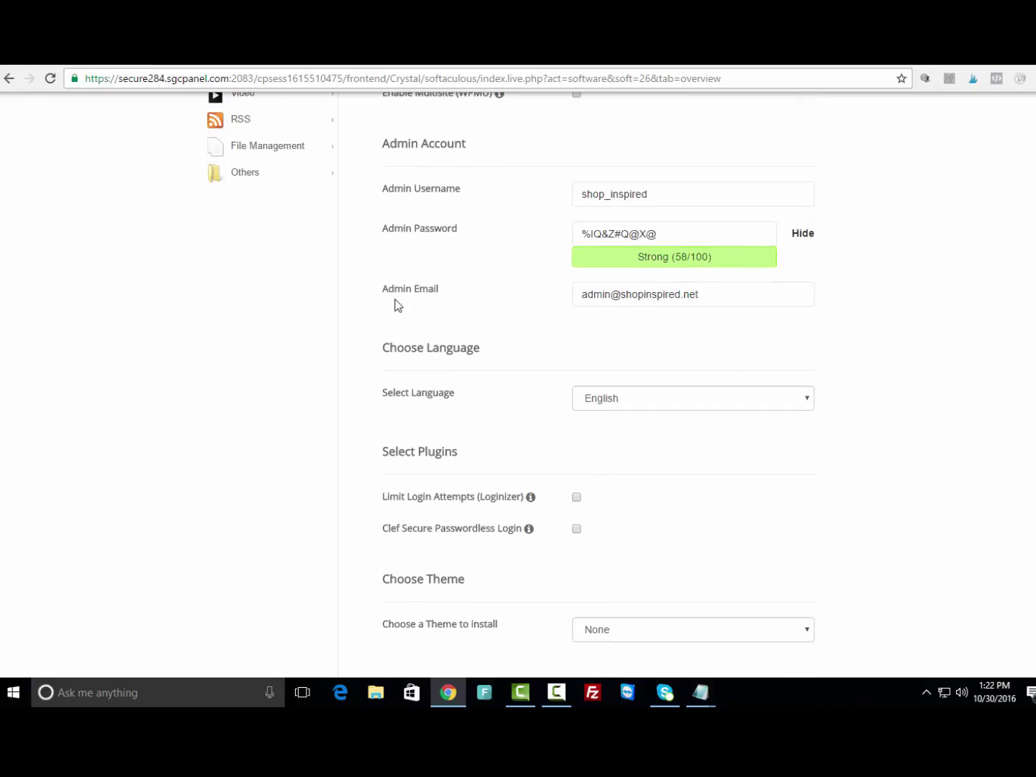
left_click(425, 298)
left_click(602, 288)
key("ctrl+a")
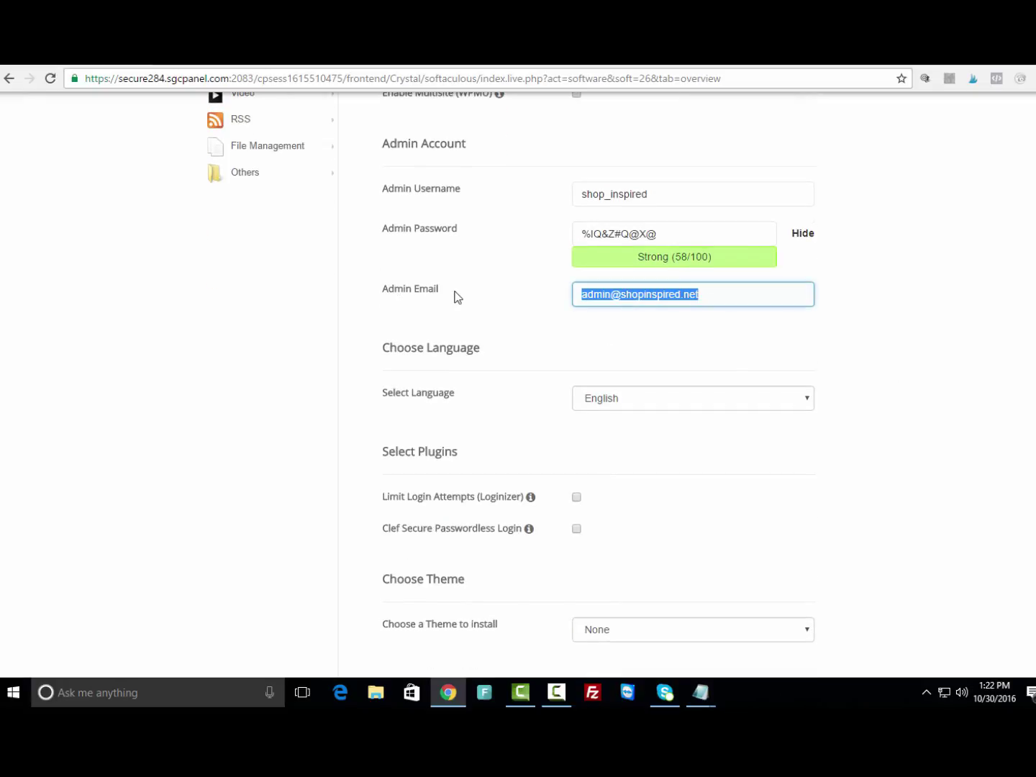
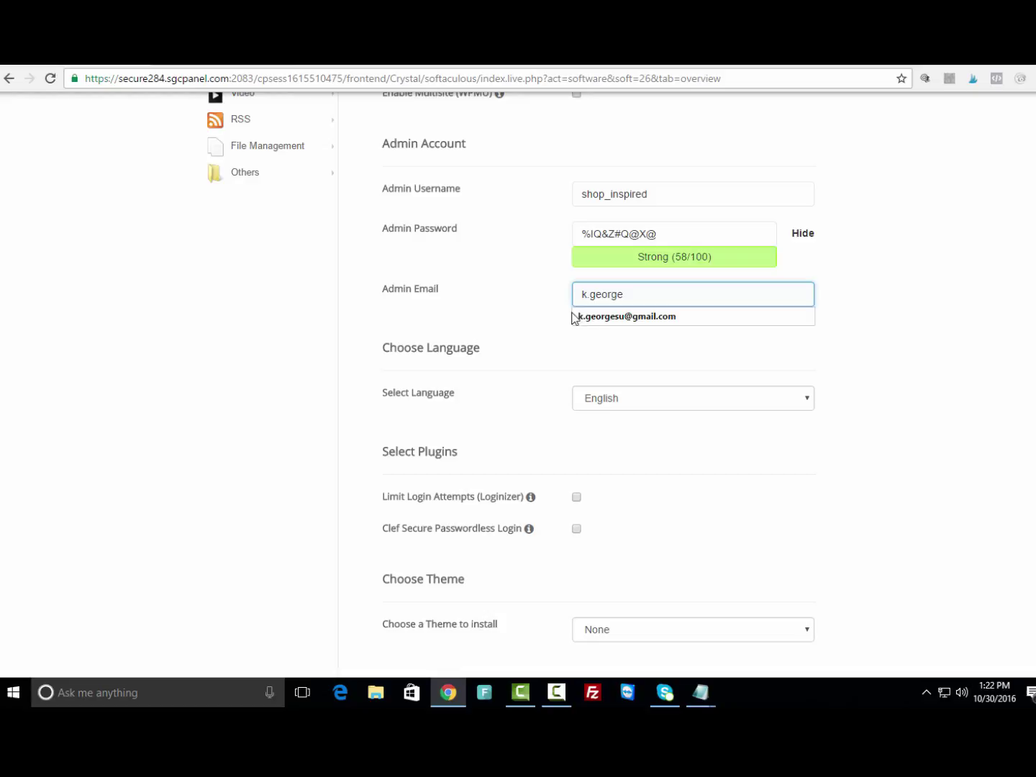
left_click(575, 316)
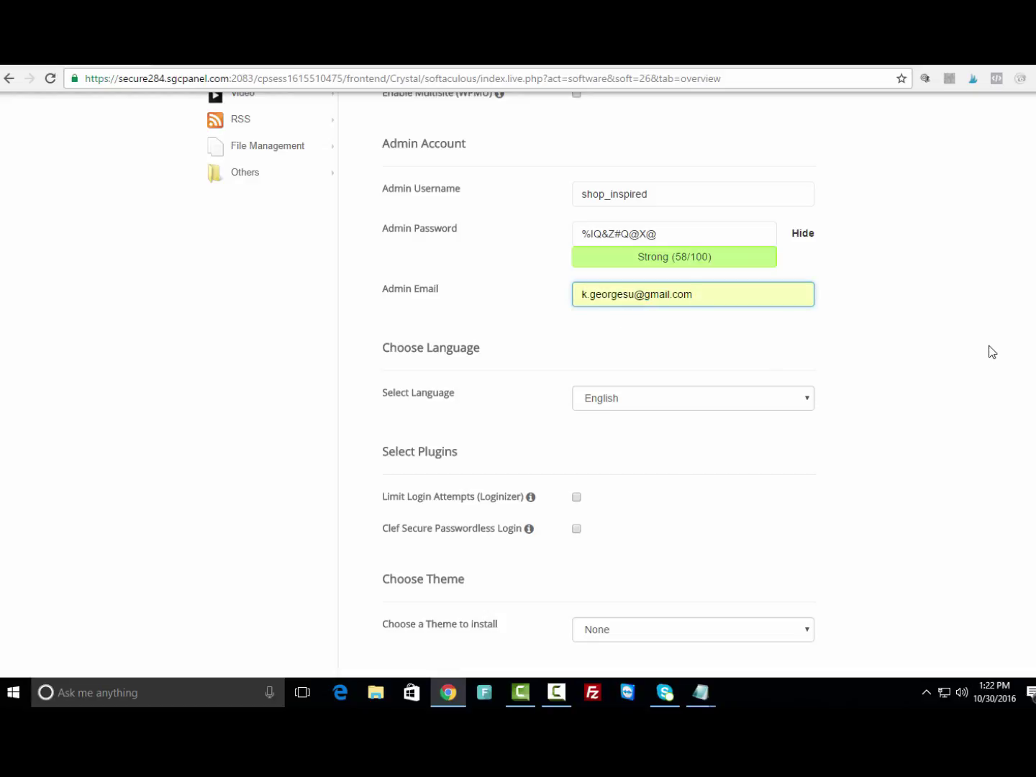
Enable the Limit Login Attempts (Loginizer) plugin on the install form.
scroll(971, 327, "down", 2)
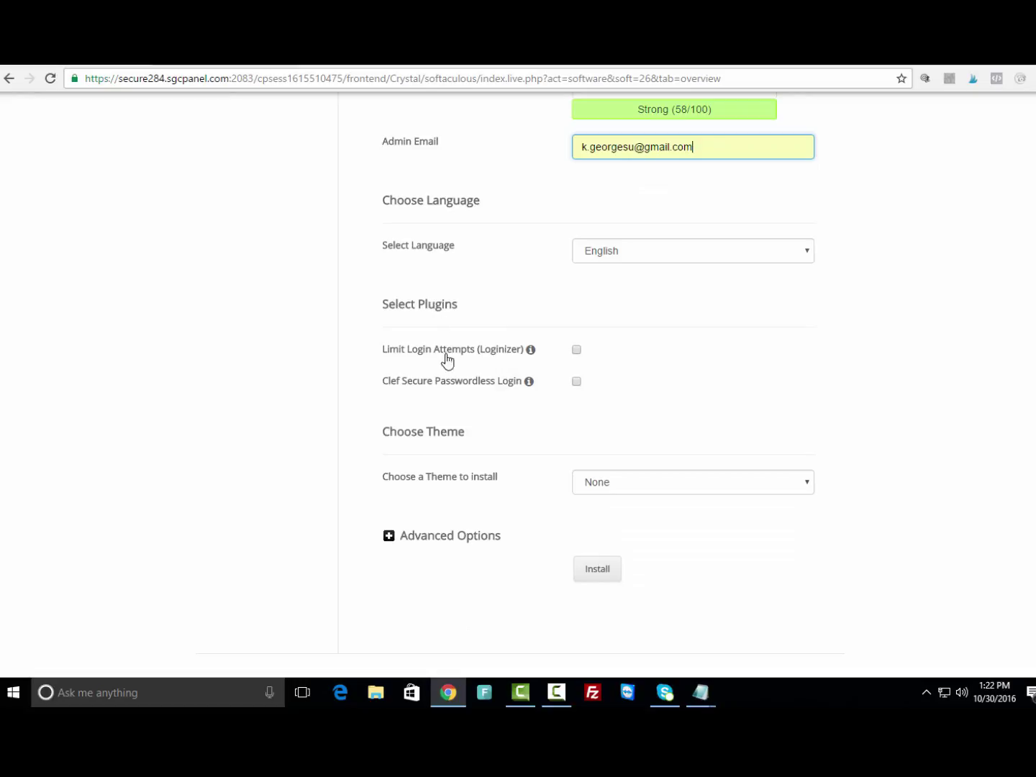
left_click(577, 351)
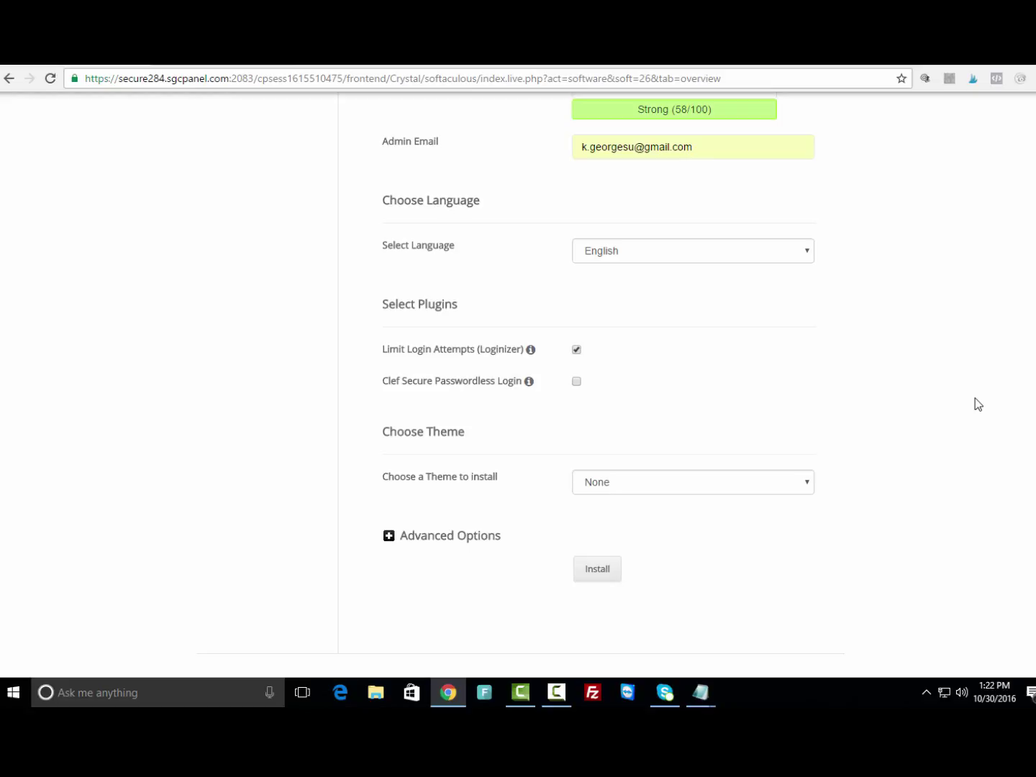
left_click(663, 146)
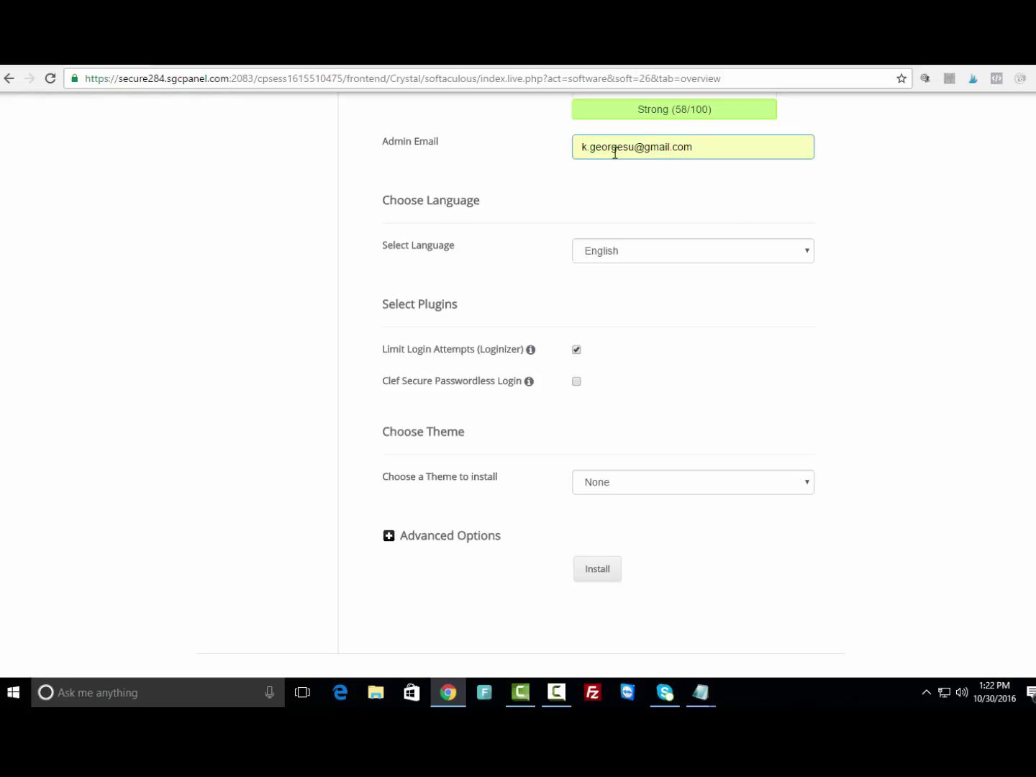
left_click(933, 295)
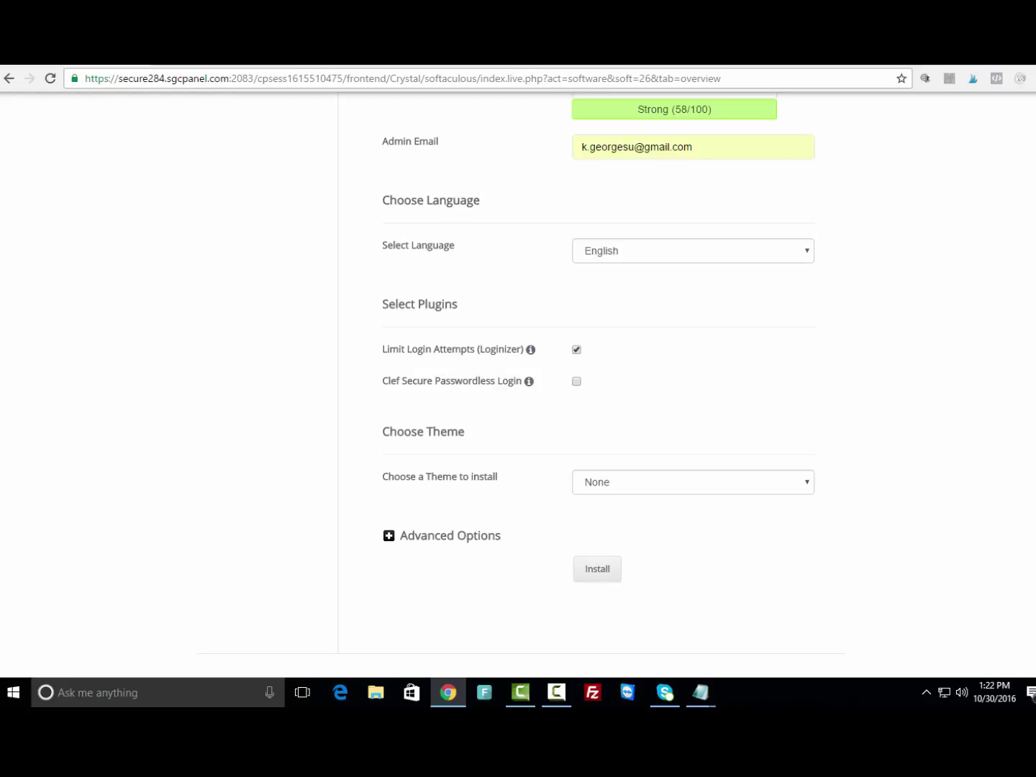
scroll(518, 381, "down", 2)
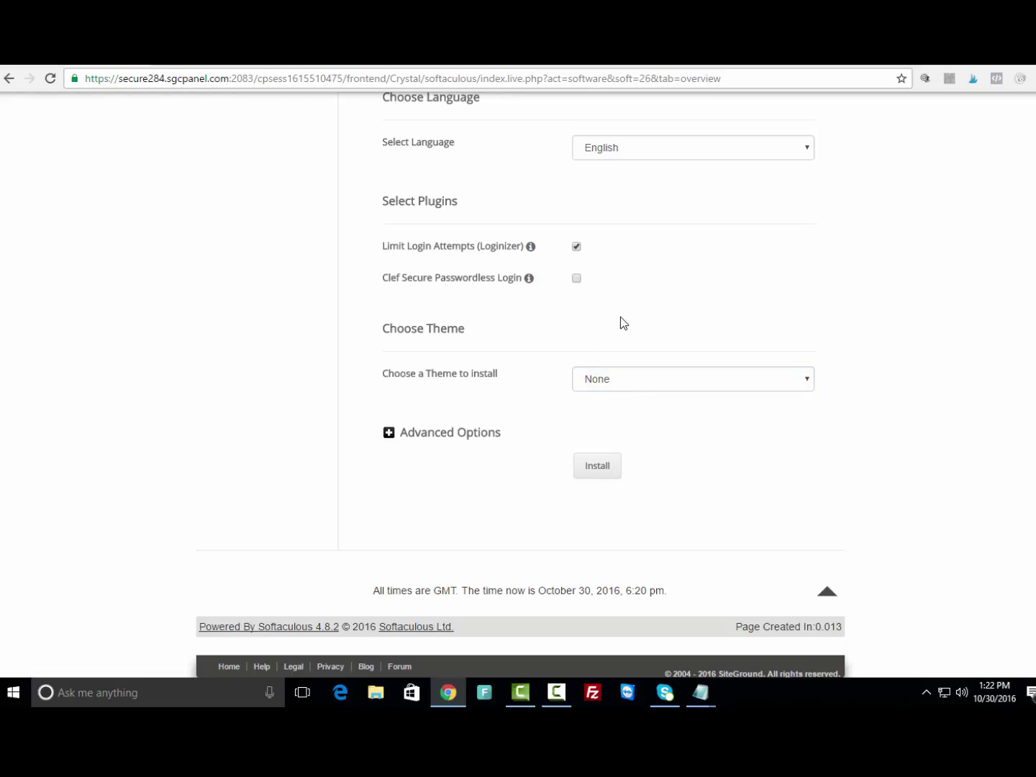
Run the WordPress installation and wait for the shopinspired.net success message.
left_click(605, 476)
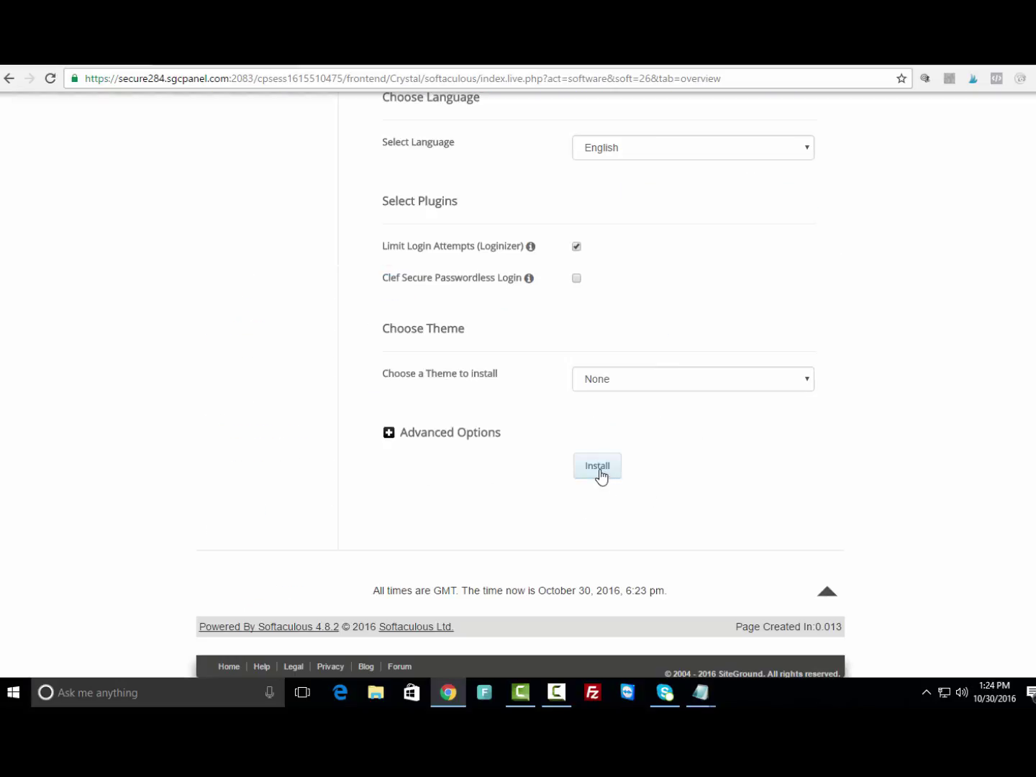
left_click(597, 473)
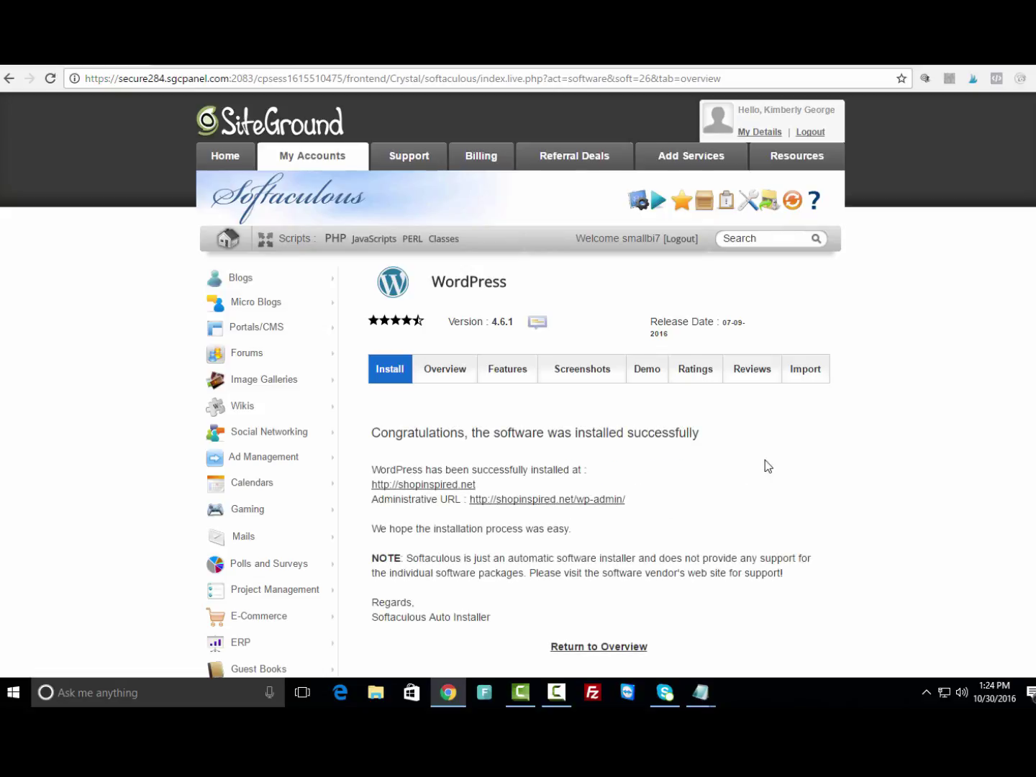
Check the shopinspired.net dashboard, then switch to the Chanel theme's Creative Market tab.
scroll(766, 461, "down", 1)
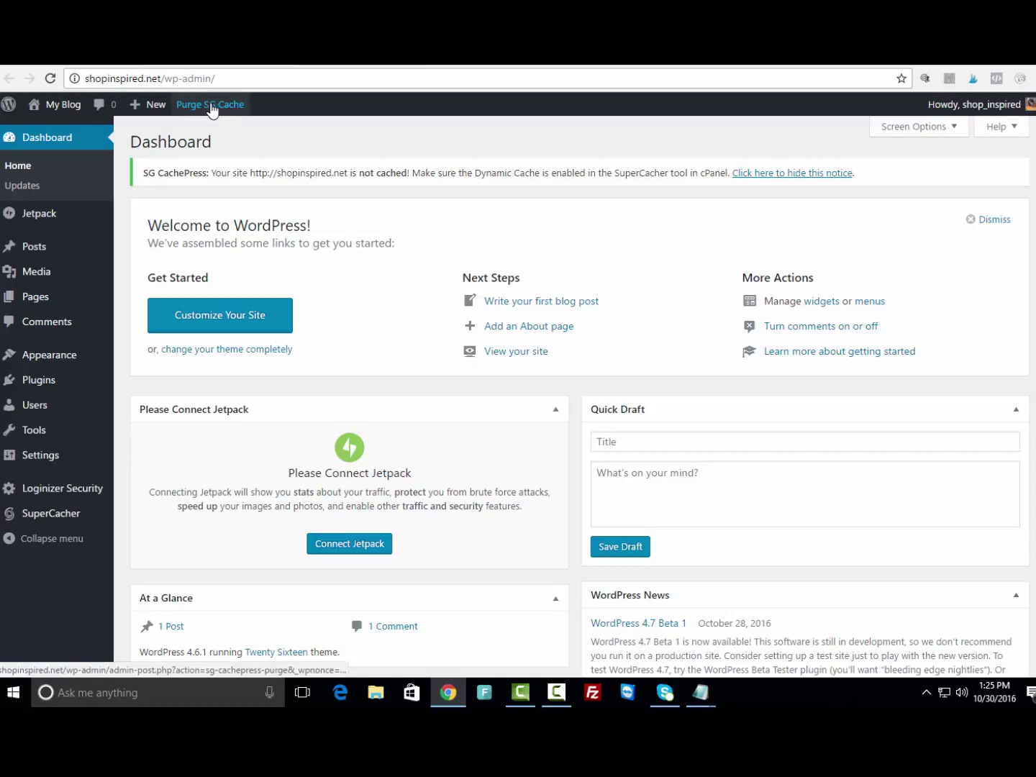
left_click(320, 63)
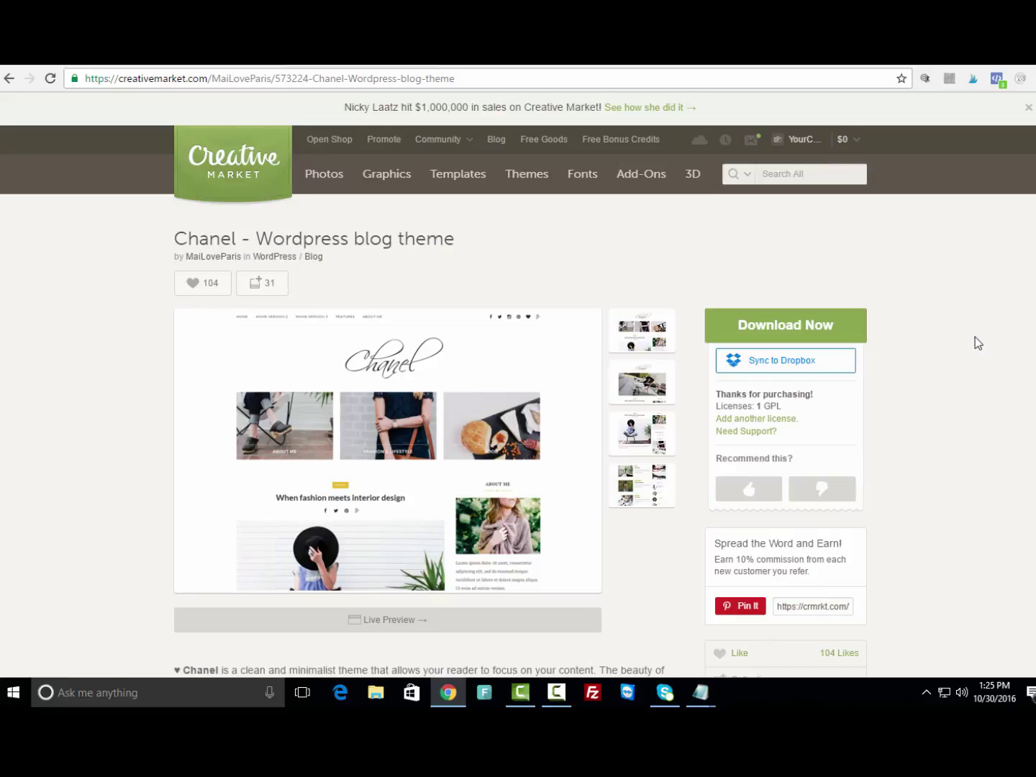
Download the purchased Chanel theme and open its zip archive in WinRAR.
scroll(975, 337, "down", 2)
scroll(974, 337, "up", 2)
scroll(974, 337, "down", 2)
scroll(975, 337, "up", 2)
left_click(769, 331)
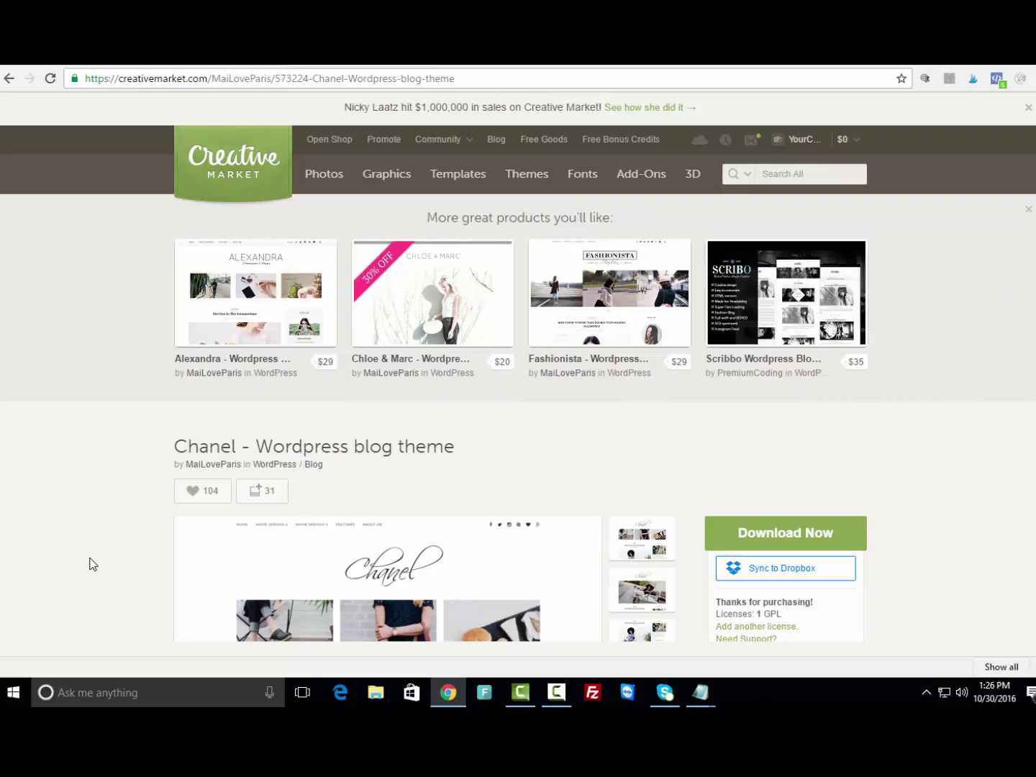
scroll(101, 543, "down", 1)
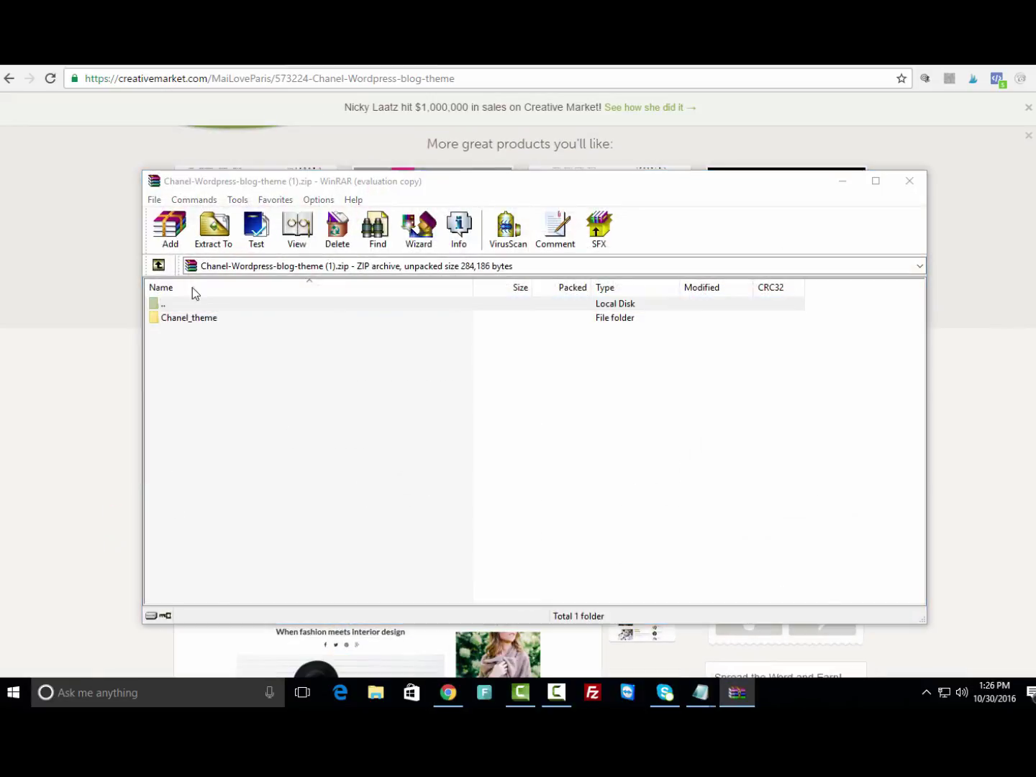
Extract the Chanel theme archive from Downloads to the Desktop, overwriting all files, then close WinRAR.
left_click(612, 408)
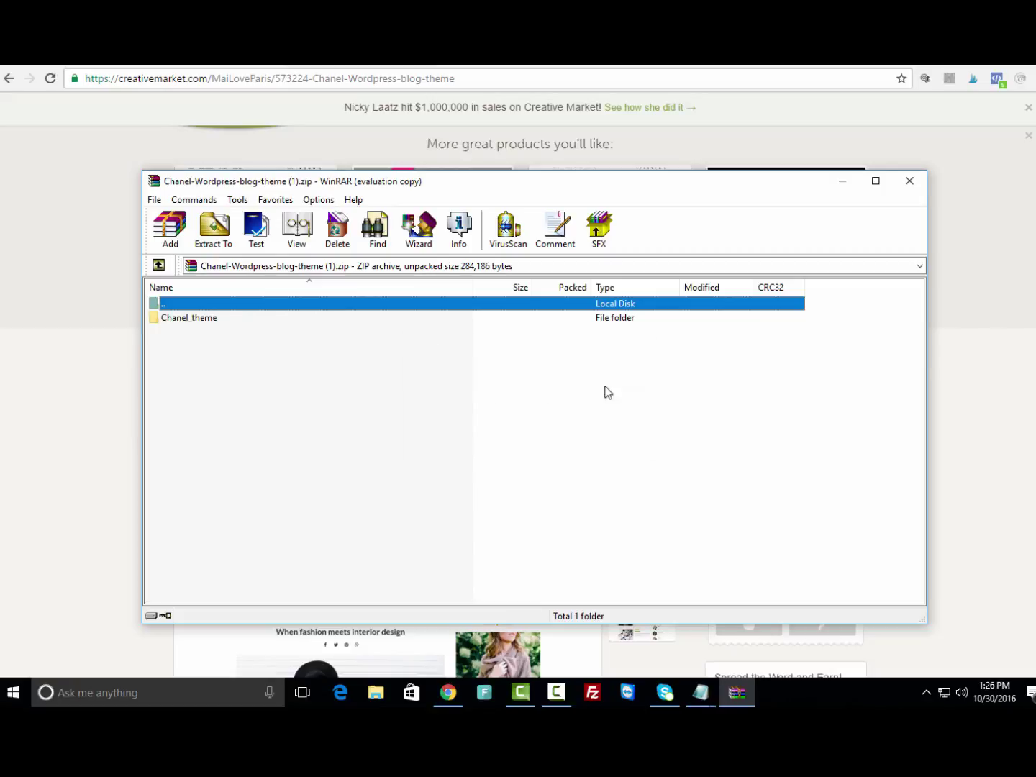
left_click(159, 266)
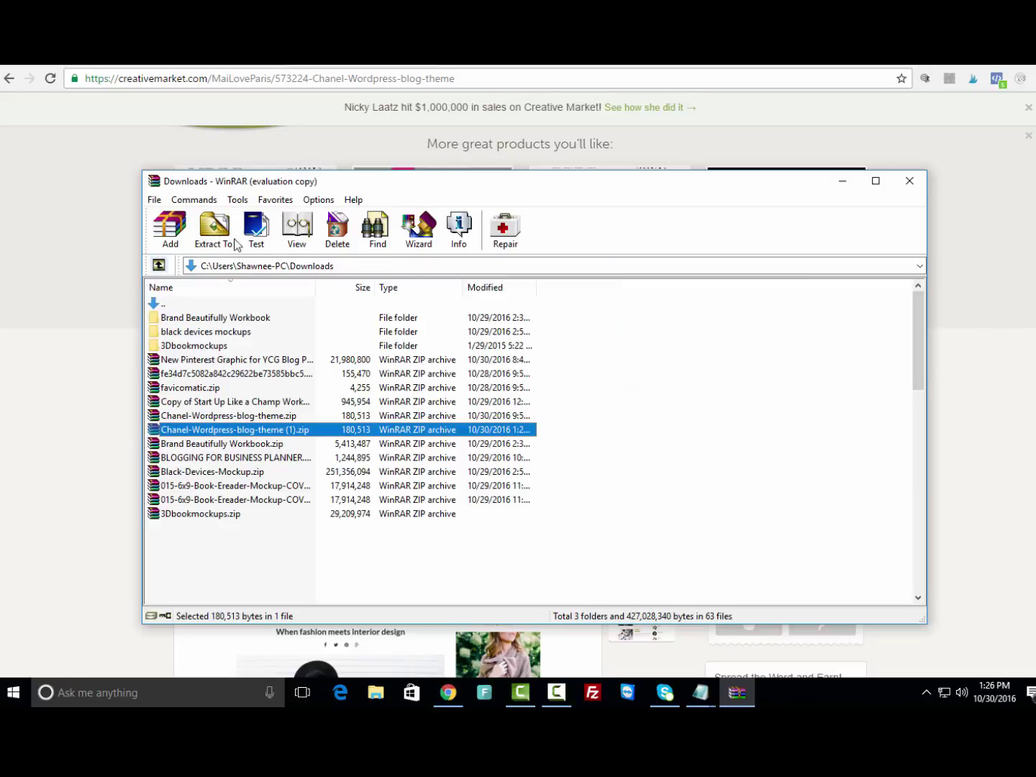
key("alt+e")
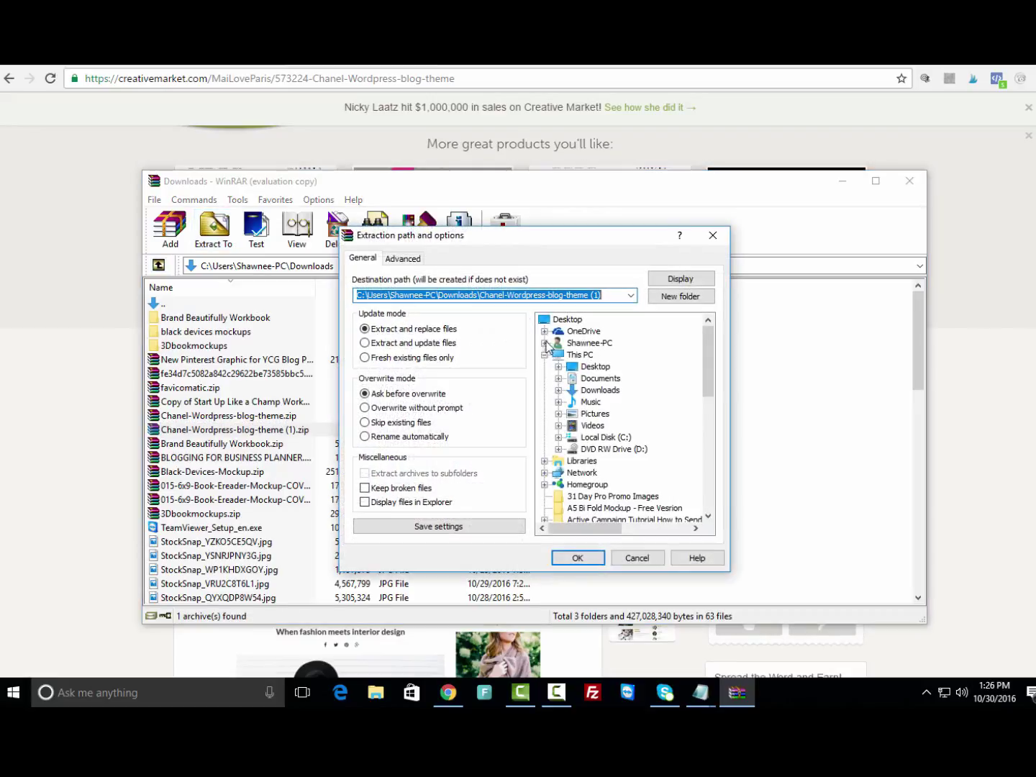
left_click(574, 319)
left_click(578, 557)
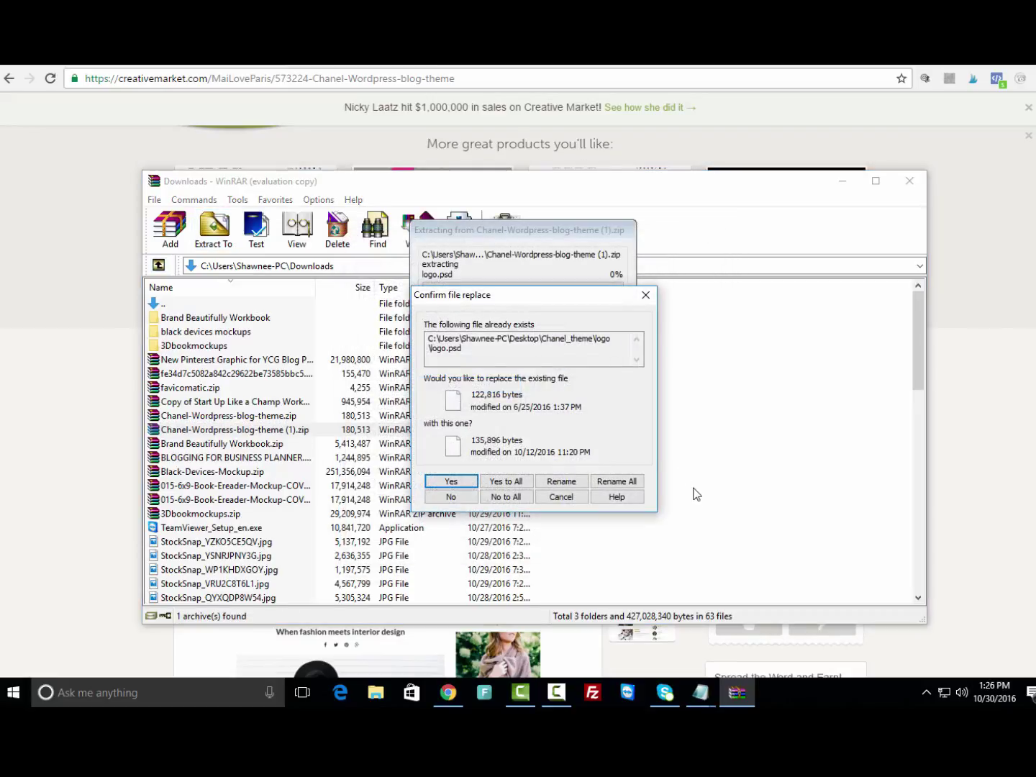
left_click(504, 494)
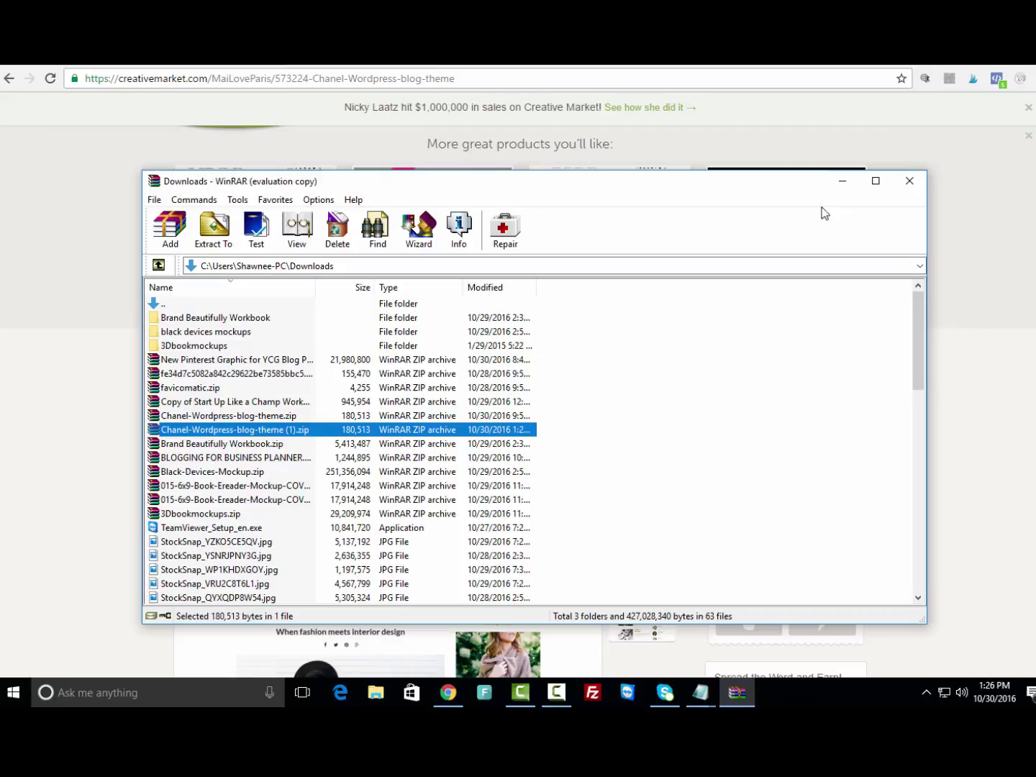
left_click(909, 182)
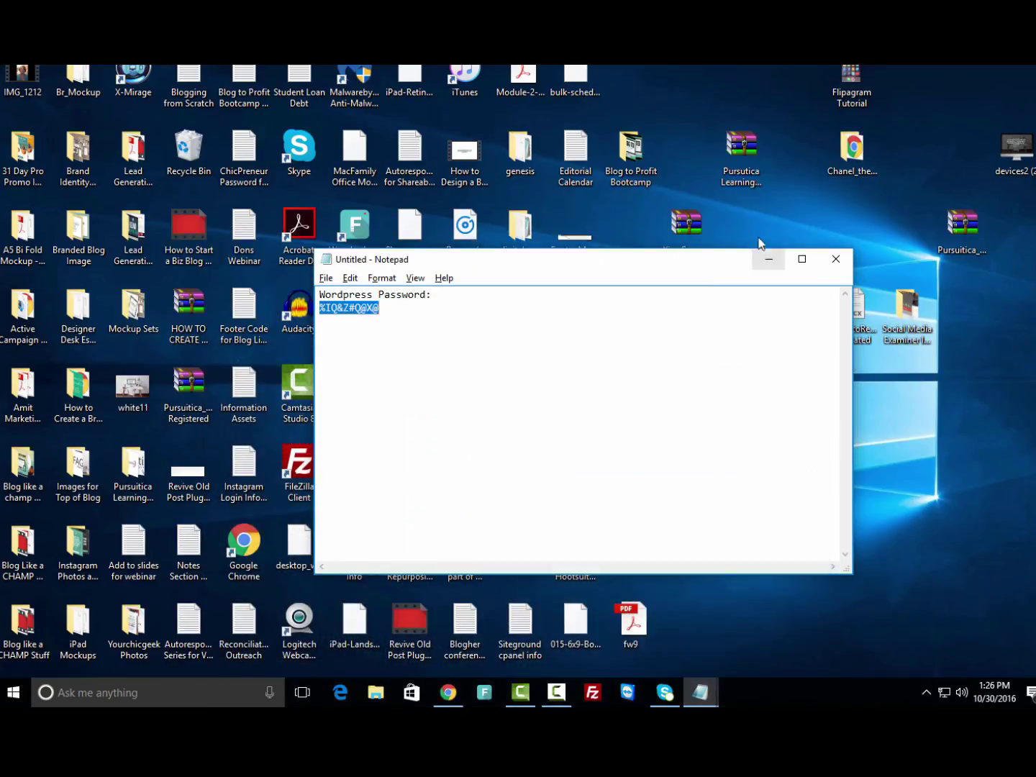
Search 'chanel', locate the Chanel-Wordpress-blog-theme zip in Downloads and put it on the Desktop.
left_click(769, 259)
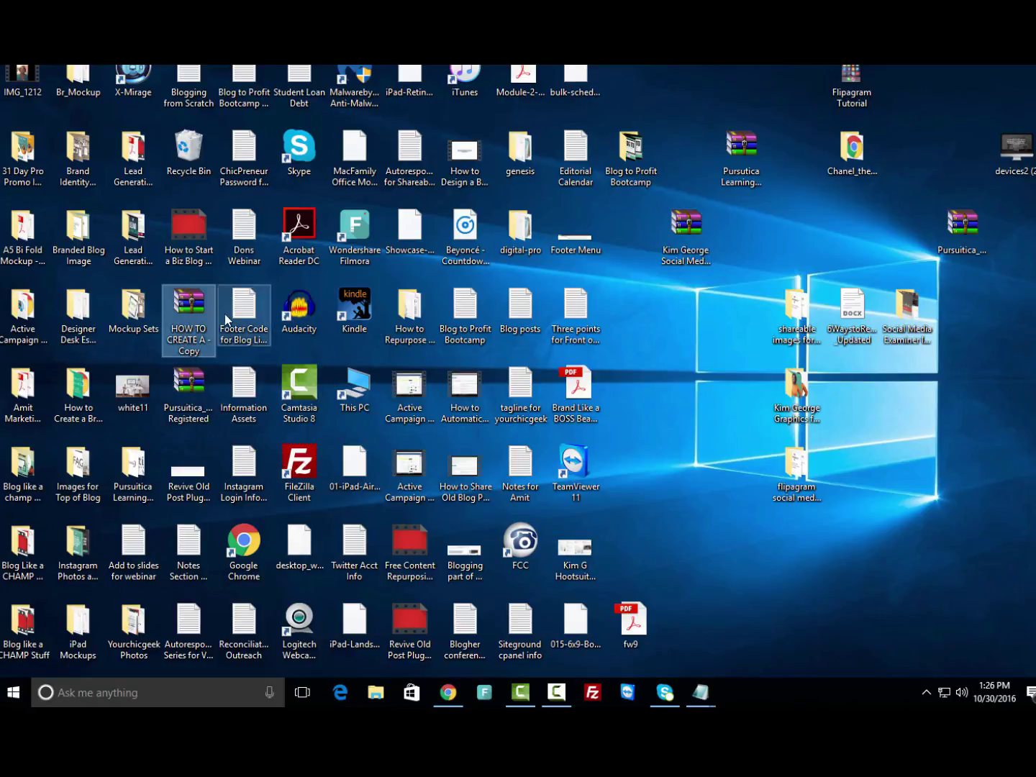
left_click(13, 692)
type("chanel")
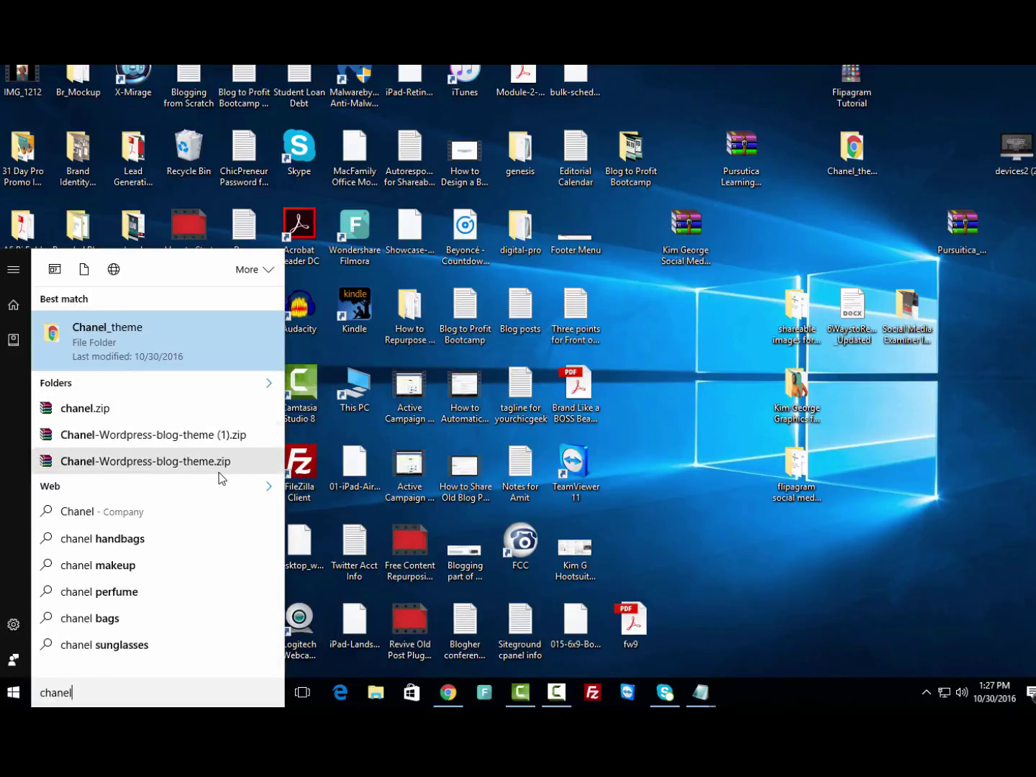
right_click(211, 471)
left_click(225, 486)
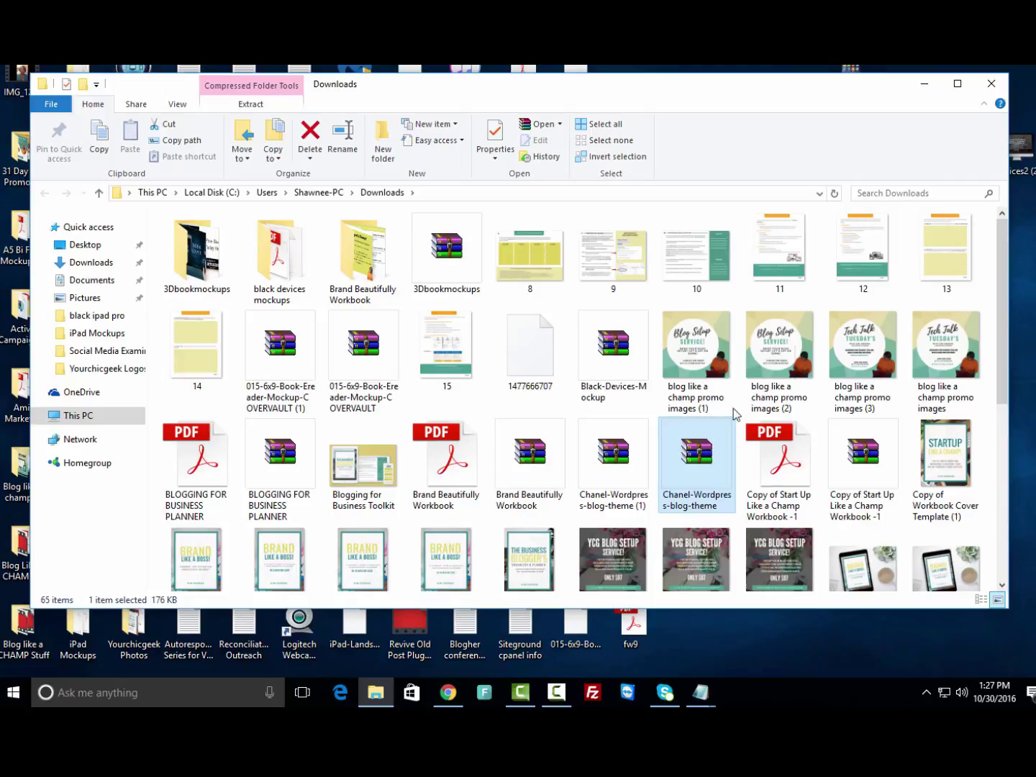
left_click(991, 83)
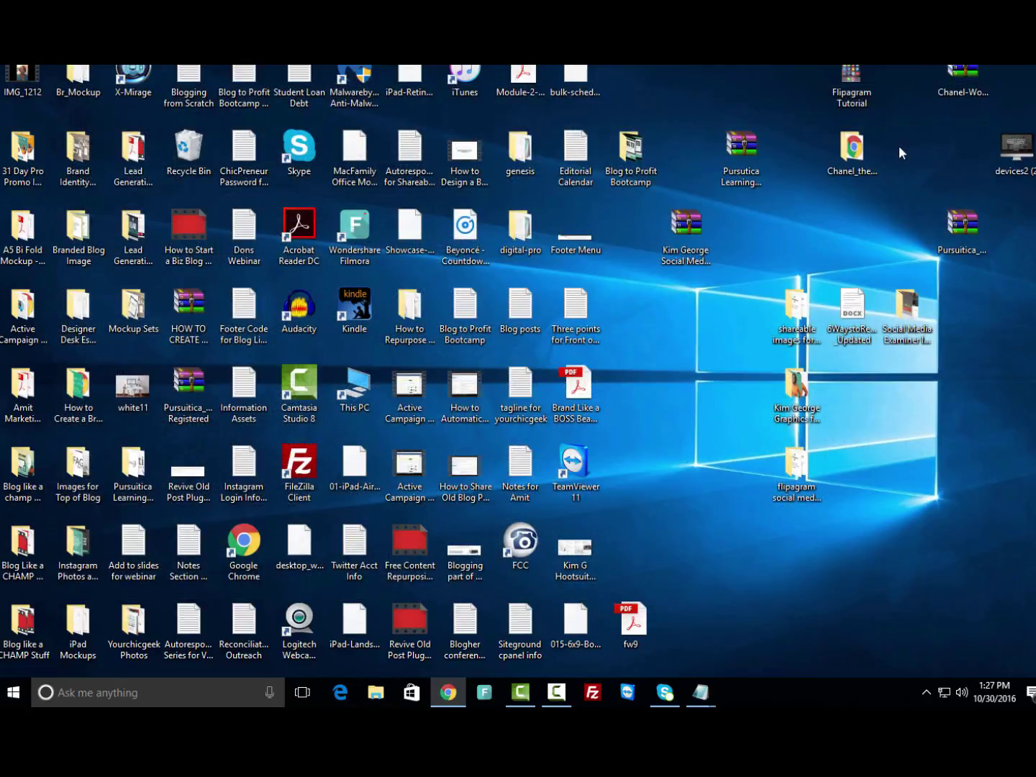
left_click_drag(964, 83, 905, 404)
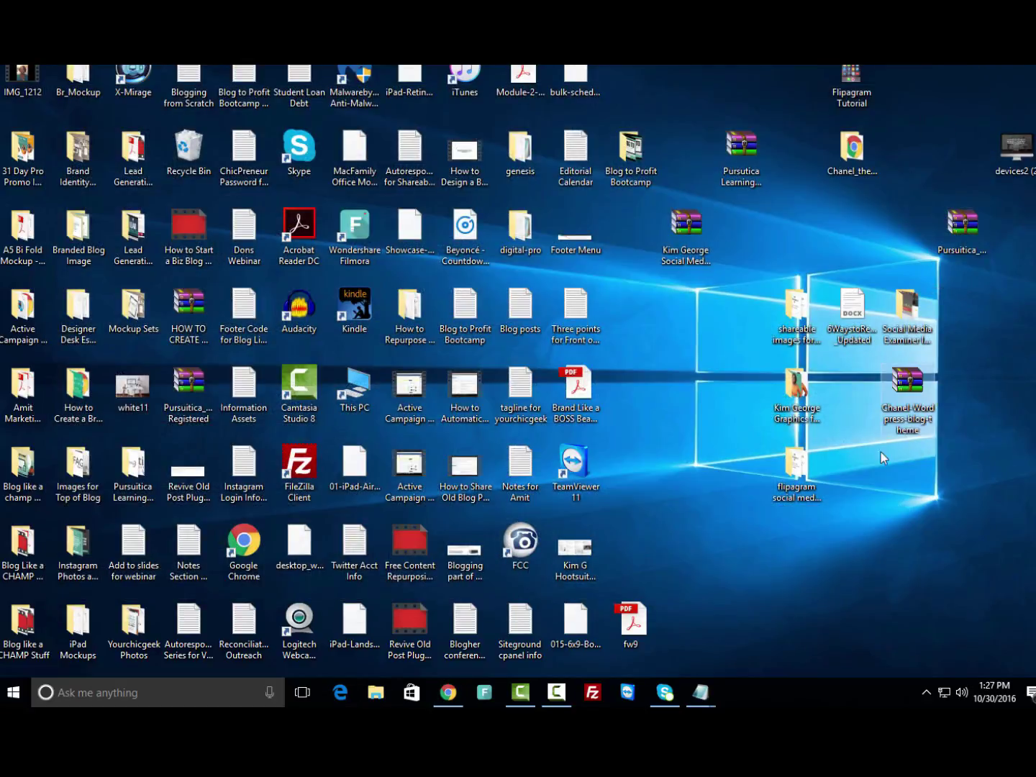
Open the theme archive, drag chanel.zip out of its Chanel_theme folder onto the Desktop, then close WinRAR.
double_click(903, 392)
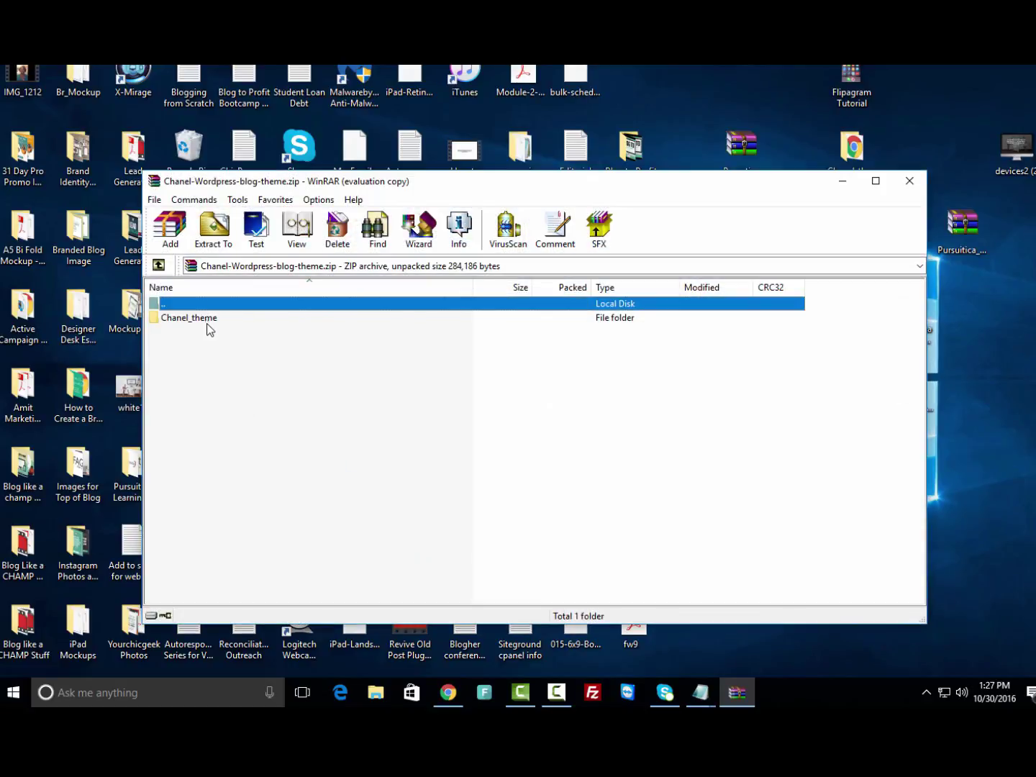
left_click(613, 408)
double_click(218, 321)
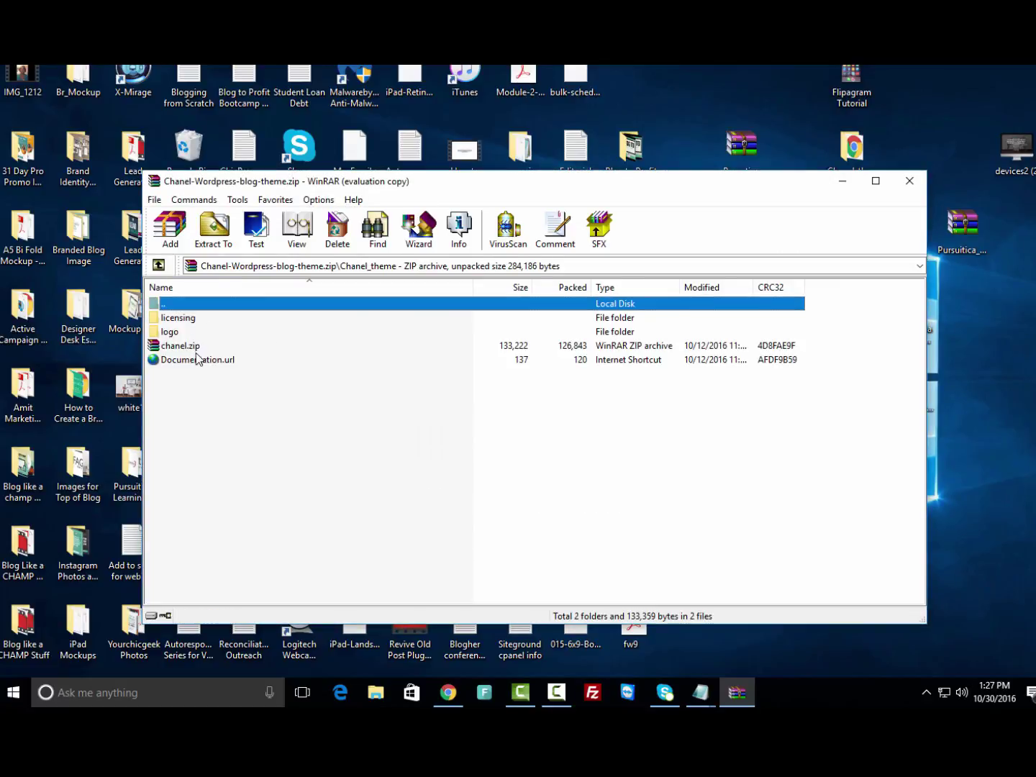
left_click(195, 347)
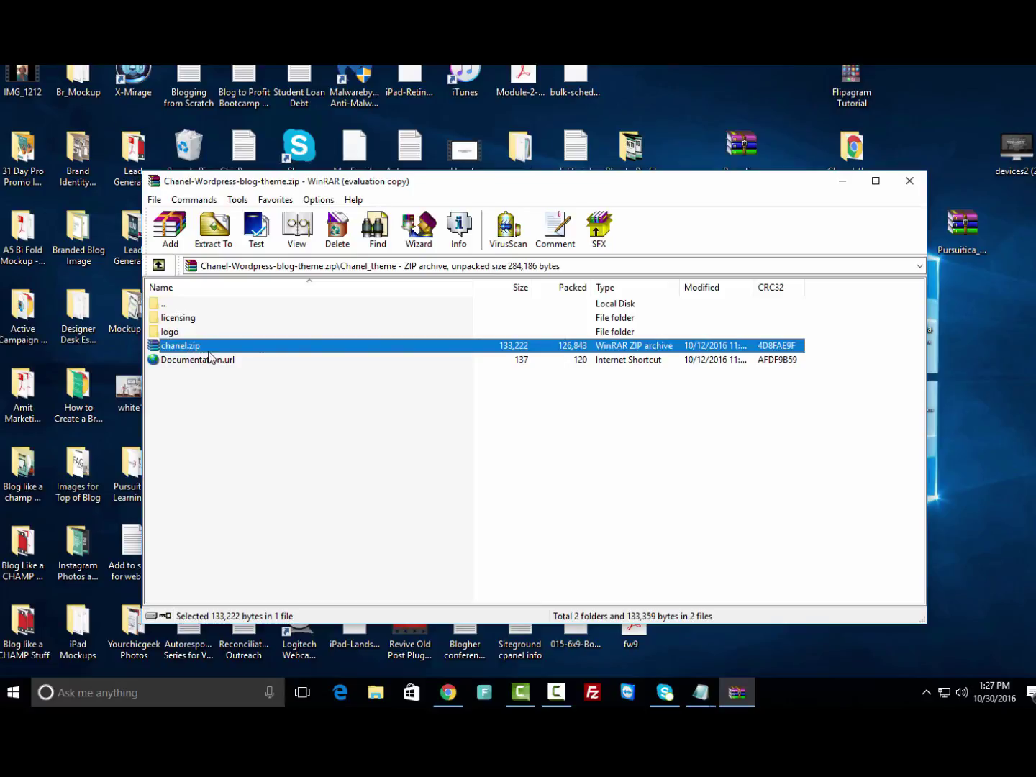
left_click(986, 310)
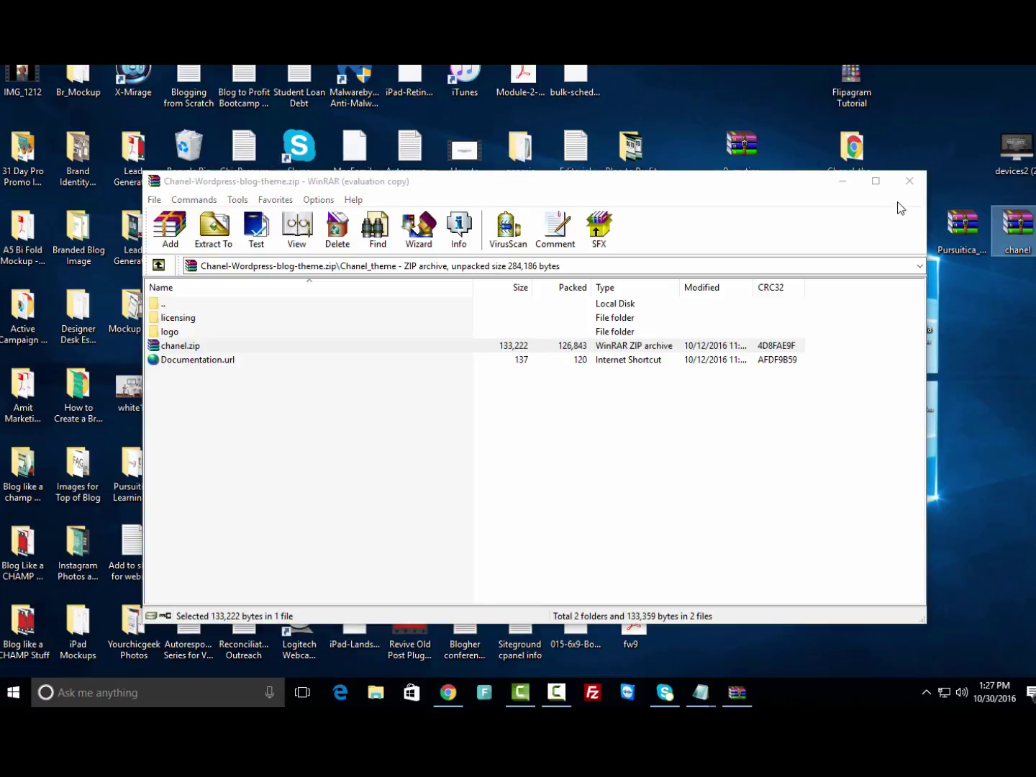
left_click(910, 180)
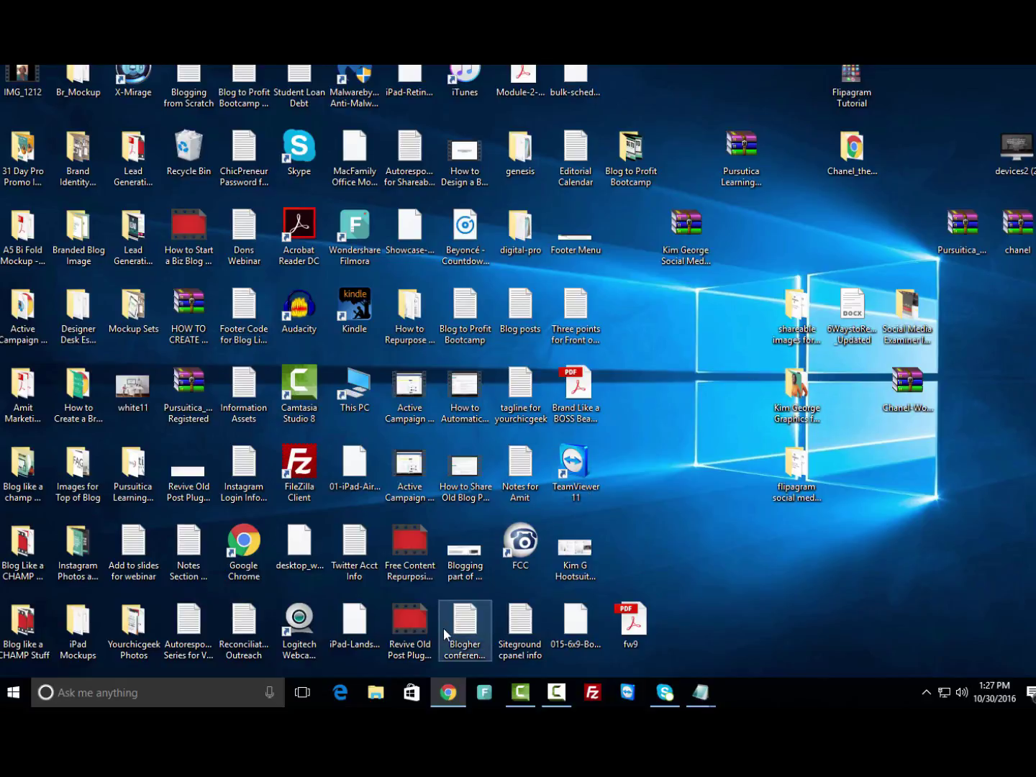
In Chrome's wp-admin tab, go to Appearance > Themes > Add New and open Upload Theme.
left_click(458, 690)
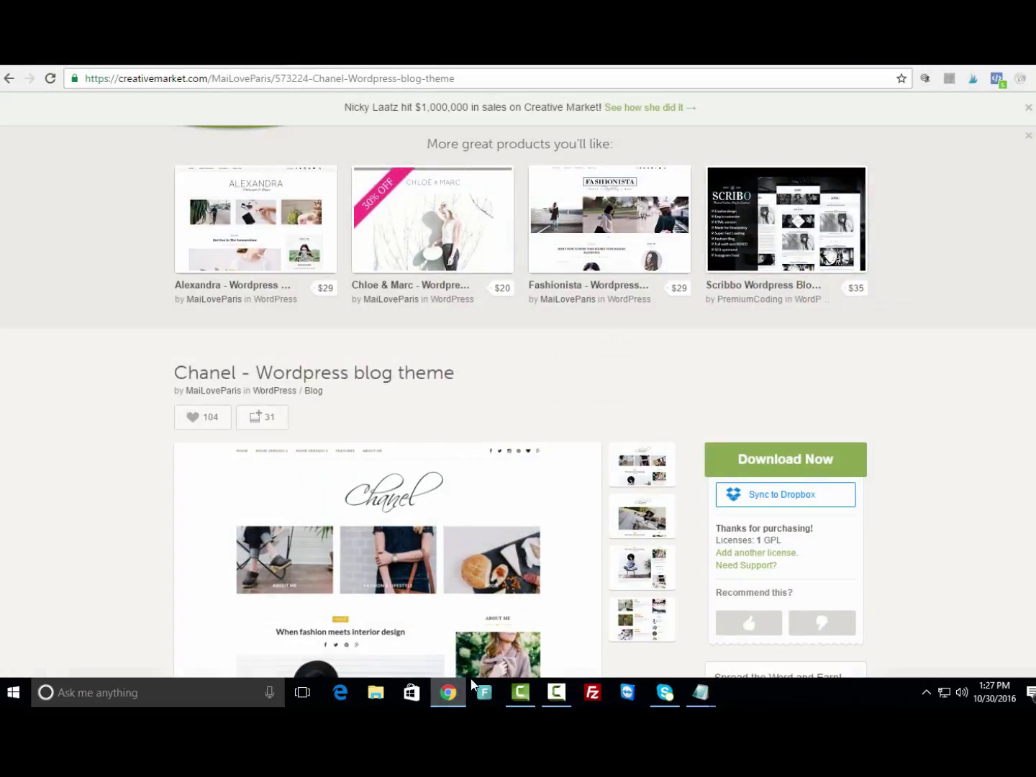
left_click(231, 65)
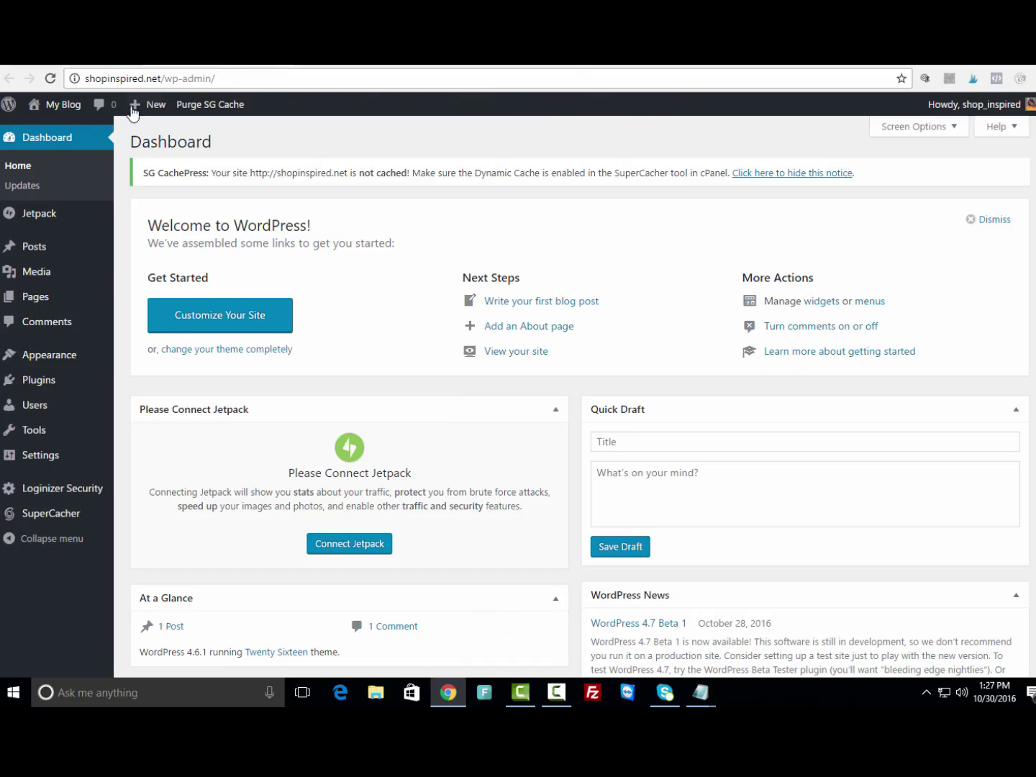
mouse_move(33, 361)
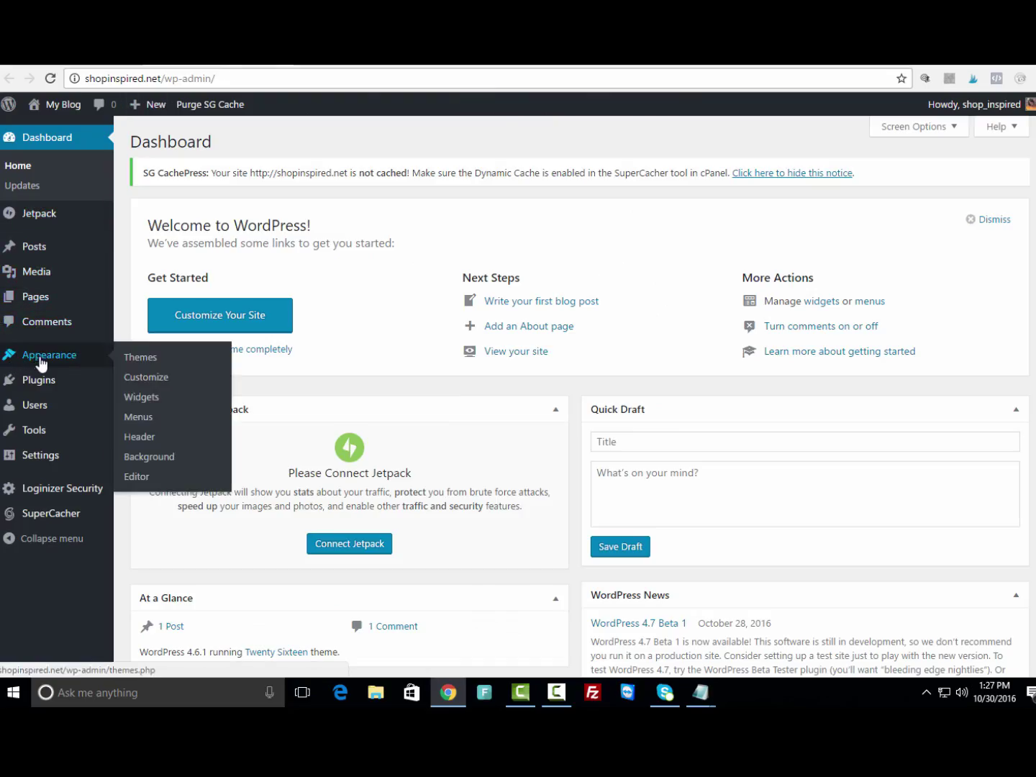
left_click(139, 366)
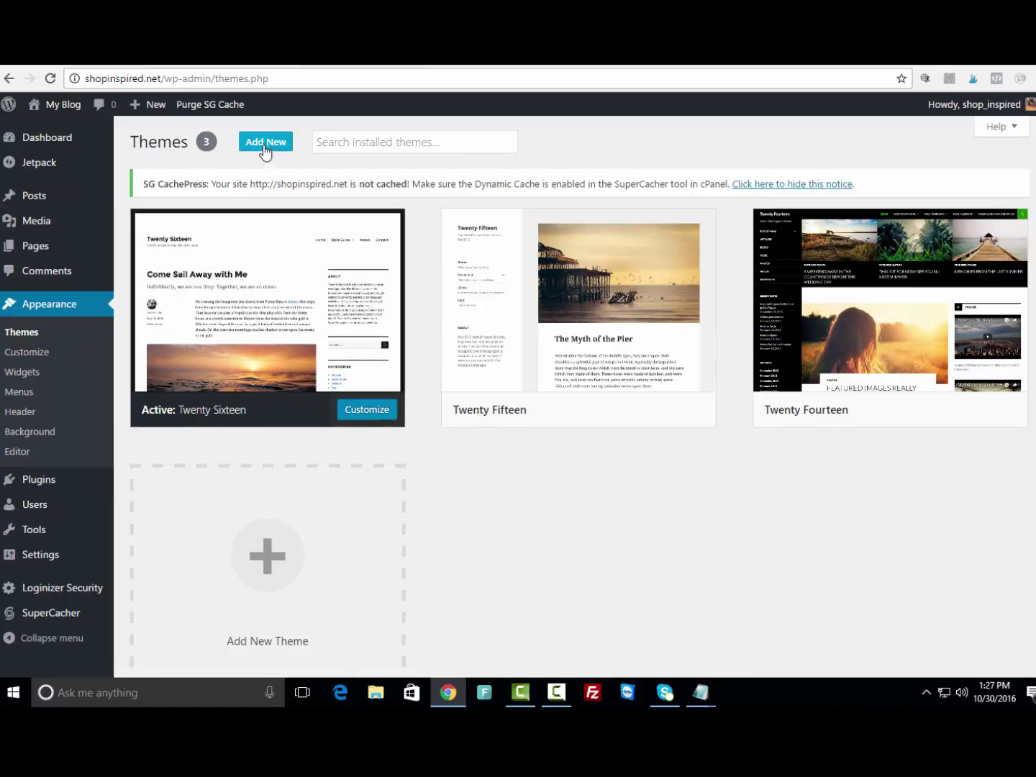
left_click(266, 142)
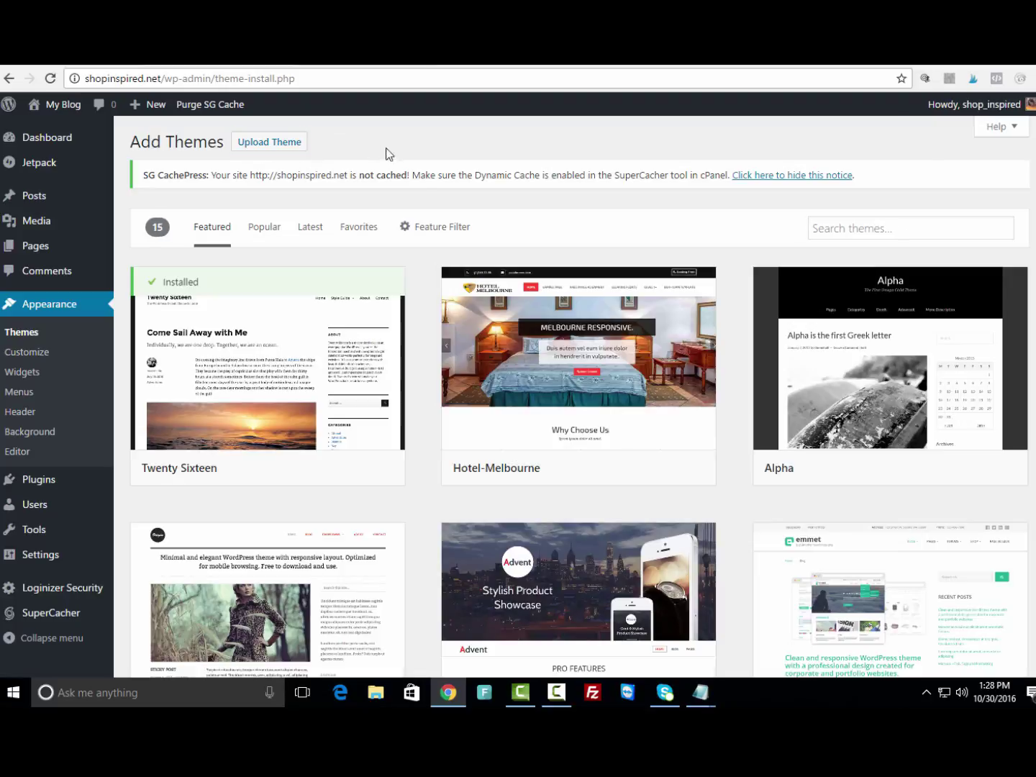
left_click(272, 145)
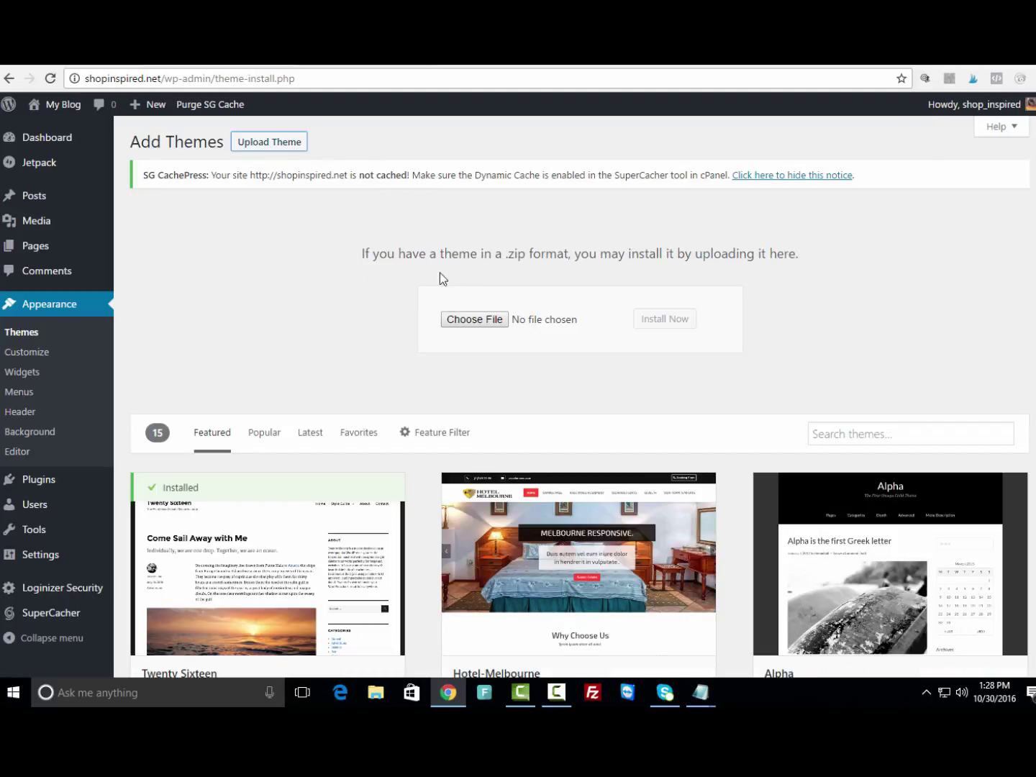
Browse the Desktop in the Choose File dialog and select chanel.zip.
left_click(475, 319)
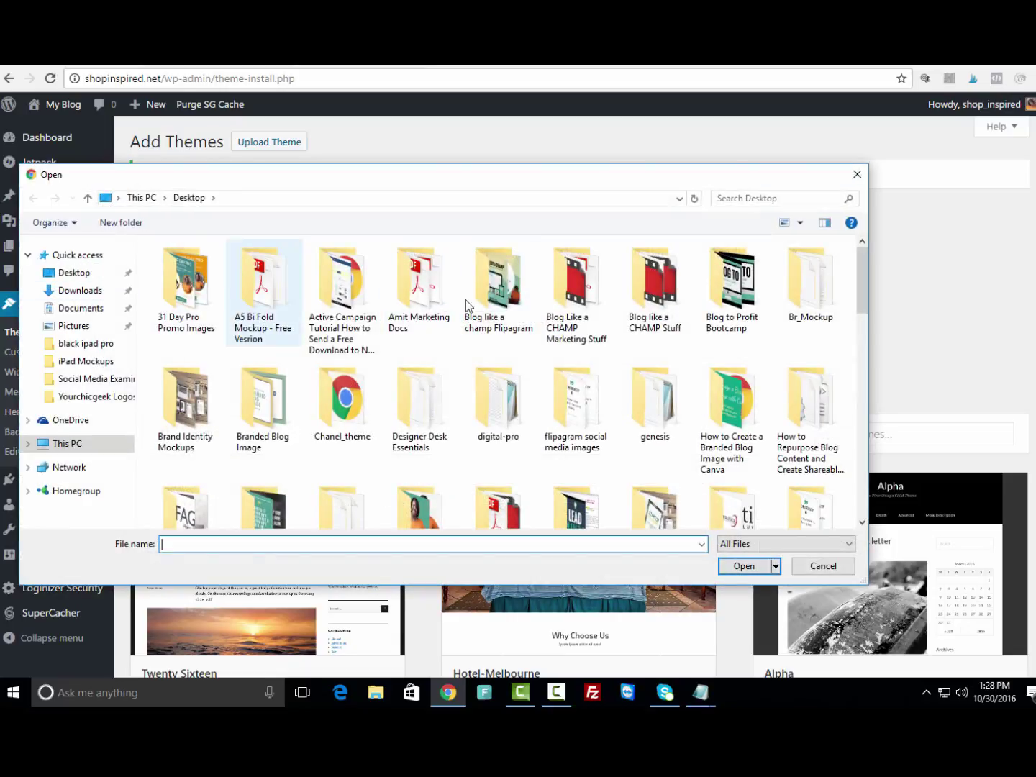
left_click_drag(862, 289, 855, 401)
left_click(273, 404)
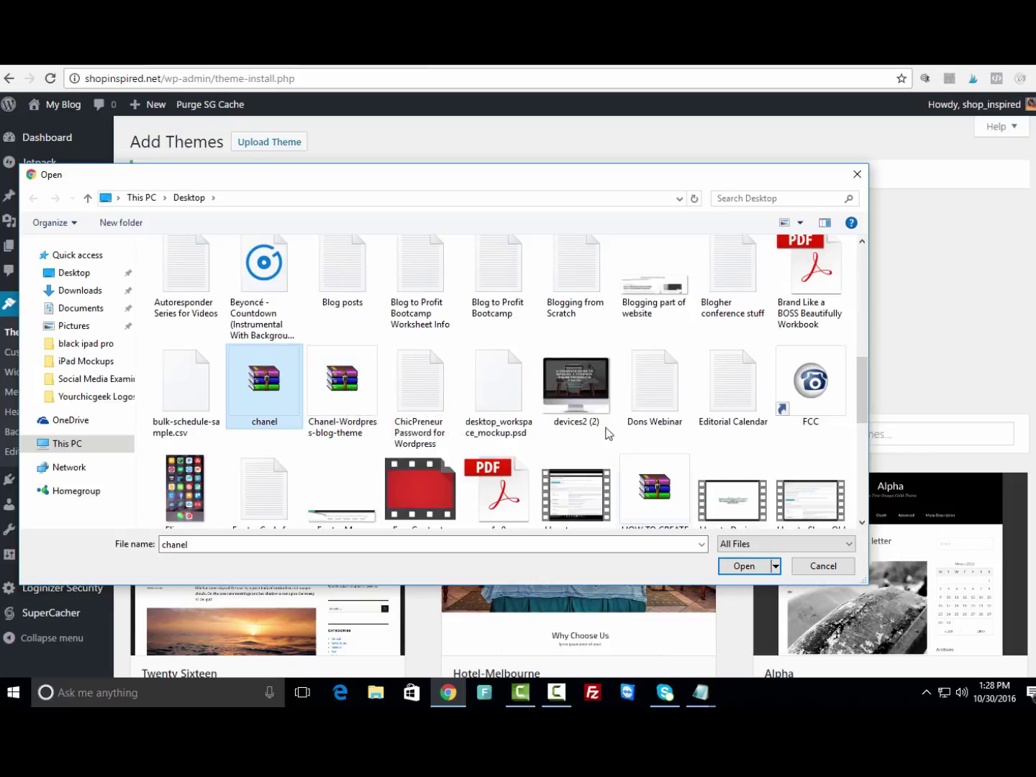
Upload chanel.zip, install and activate the Chanel theme, then visit the live shopinspired.net site.
left_click(743, 567)
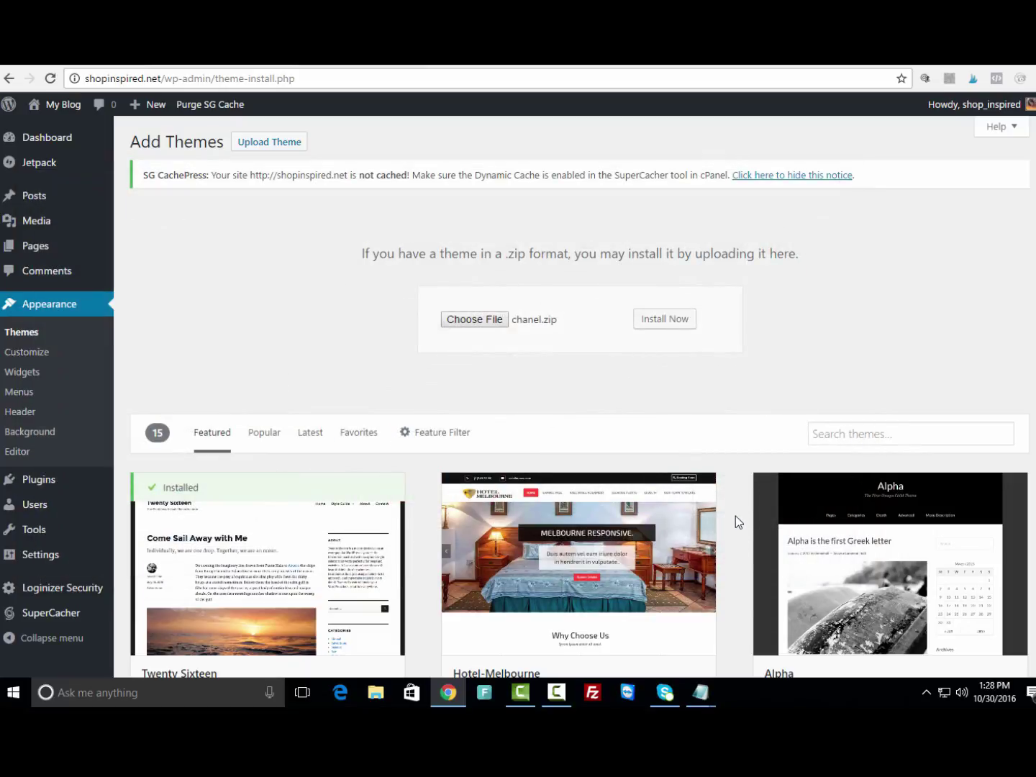
left_click(676, 322)
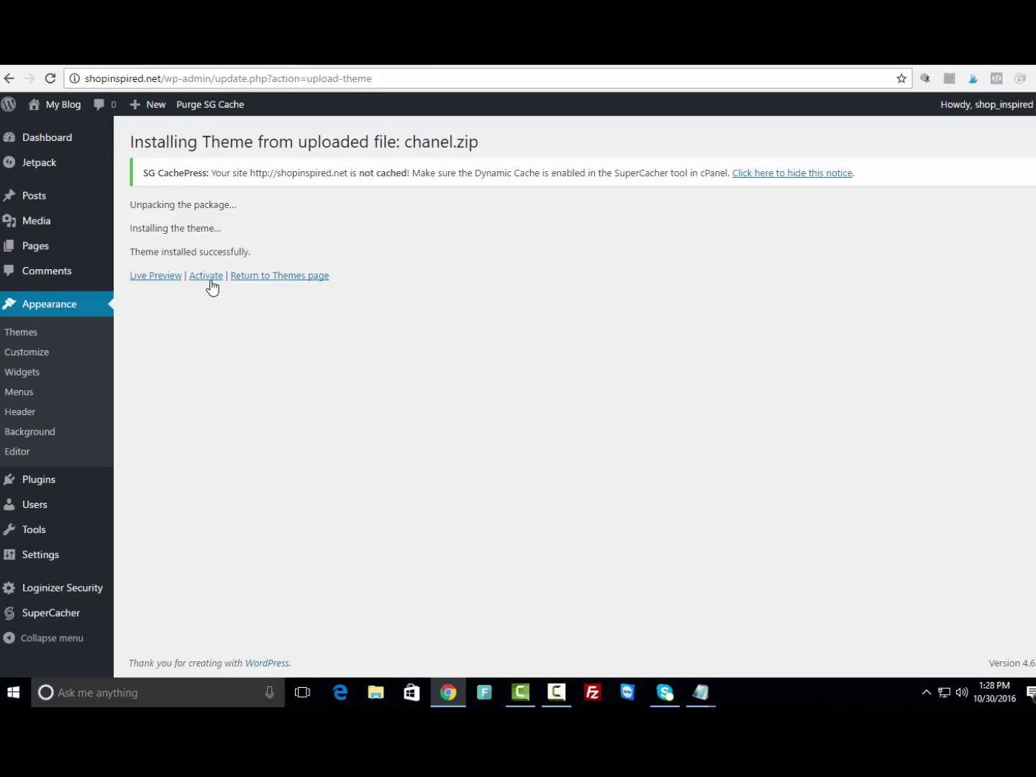
left_click(212, 277)
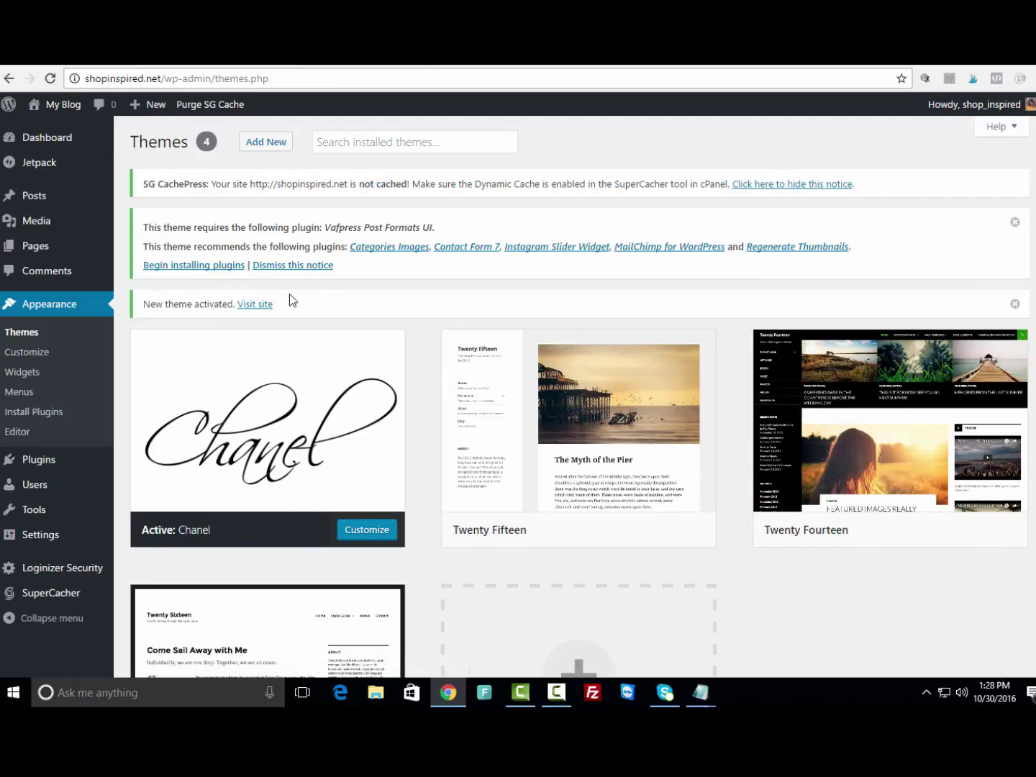
scroll(329, 295, "down", 1)
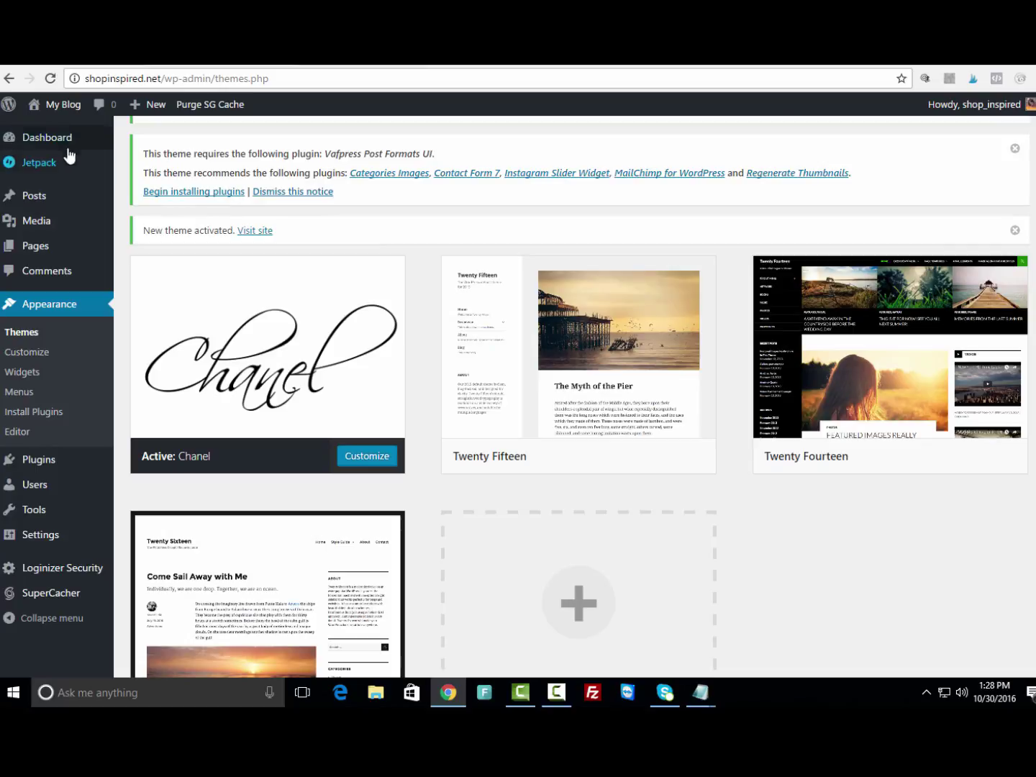
mouse_move(61, 110)
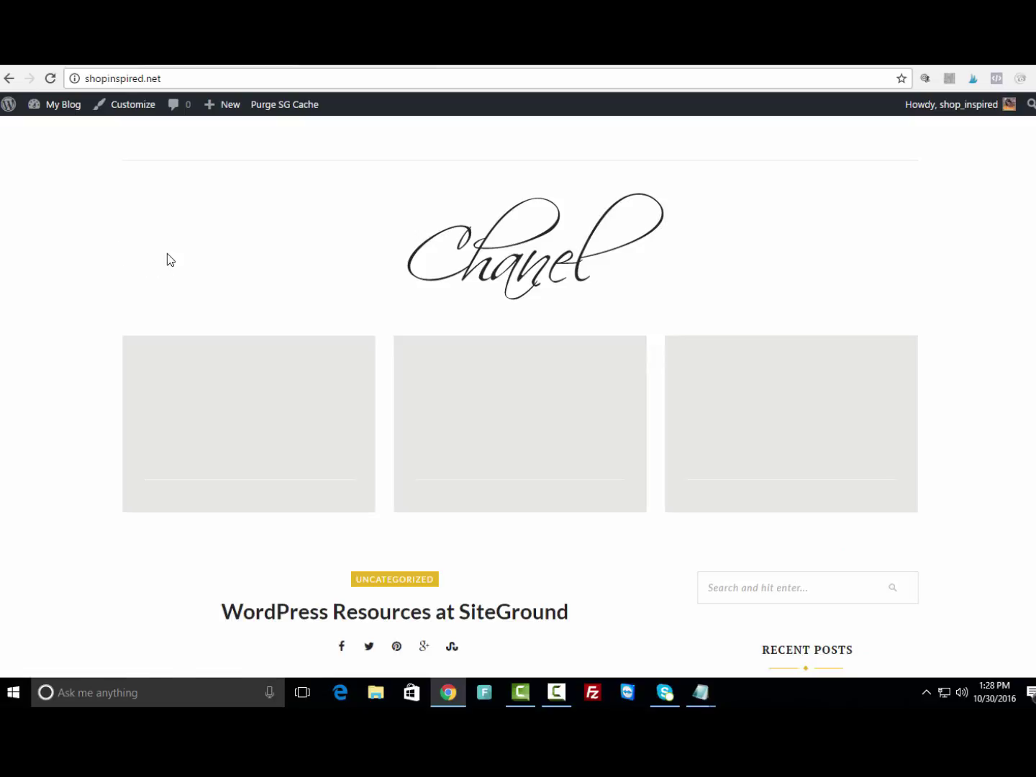
scroll(169, 259, "down", 3)
scroll(185, 278, "down", 8)
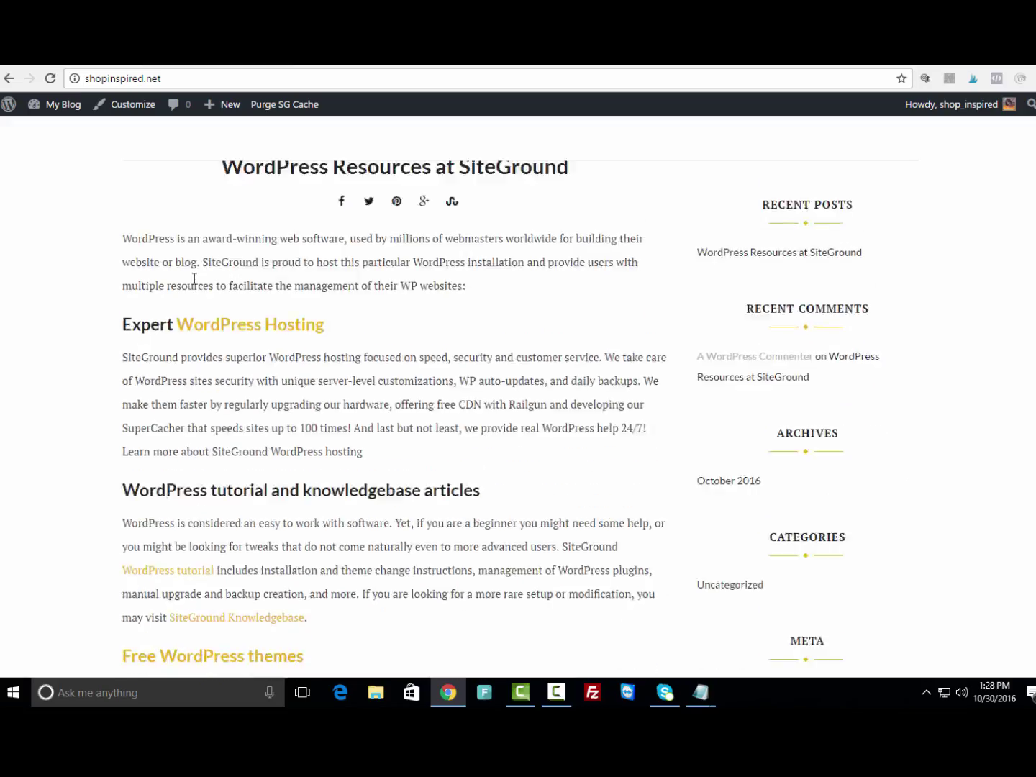
scroll(213, 288, "up", 11)
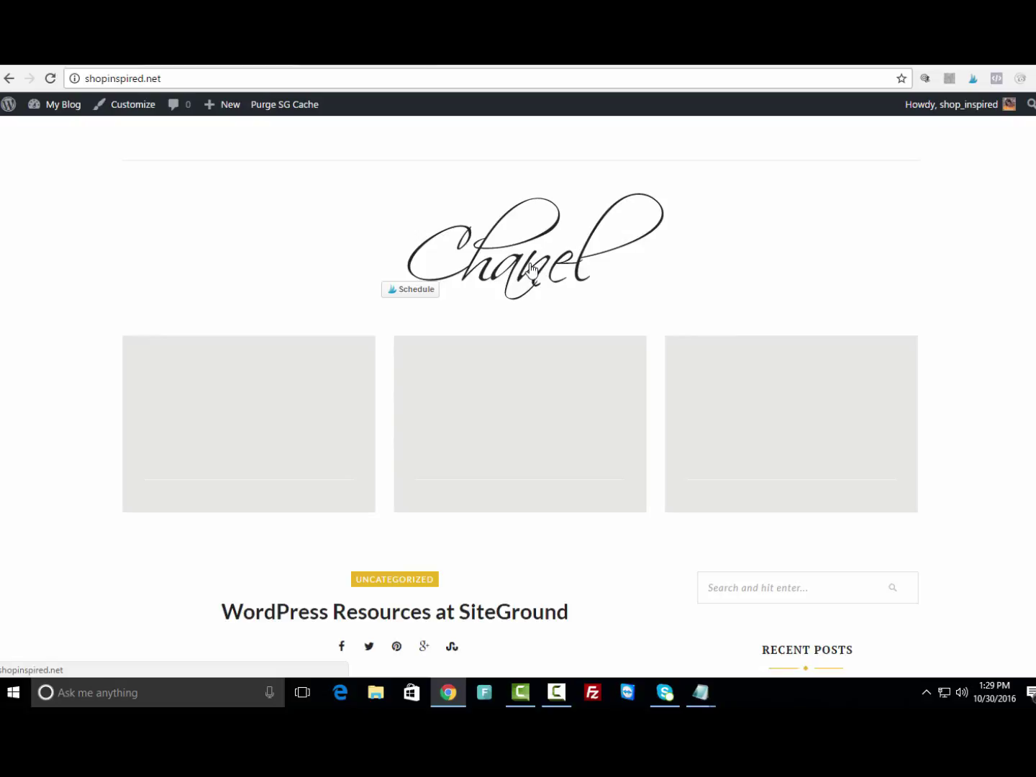
scroll(992, 353, "down", 7)
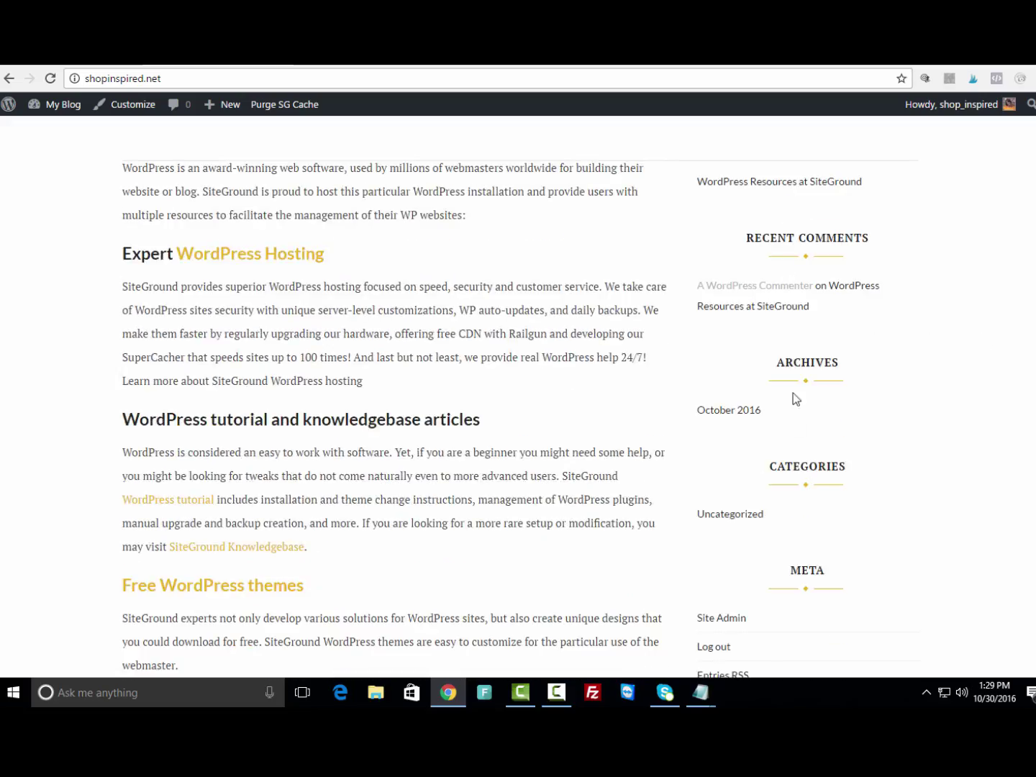
scroll(981, 411, "up", 4)
scroll(980, 401, "up", 3)
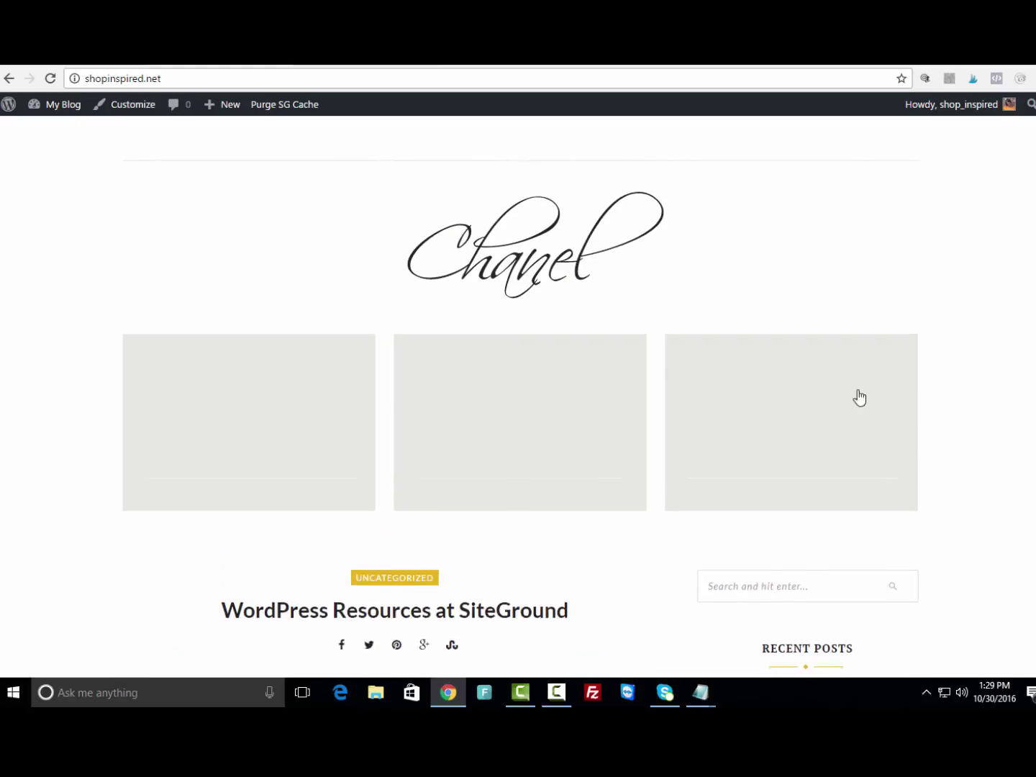